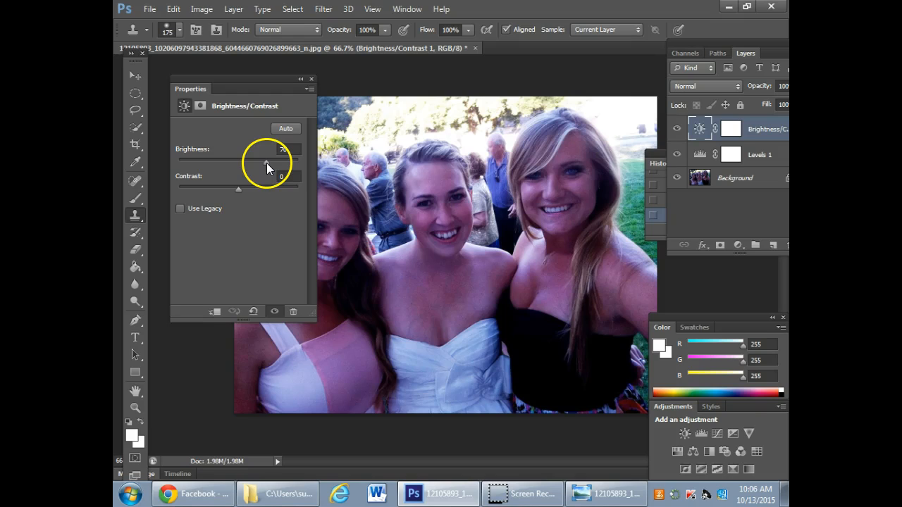
- Set the Brightness/Contrast adjustment to brightness 68 and contrast -29, and dock its properties below the Layers panel
left_click_drag(238, 189, 203, 195)
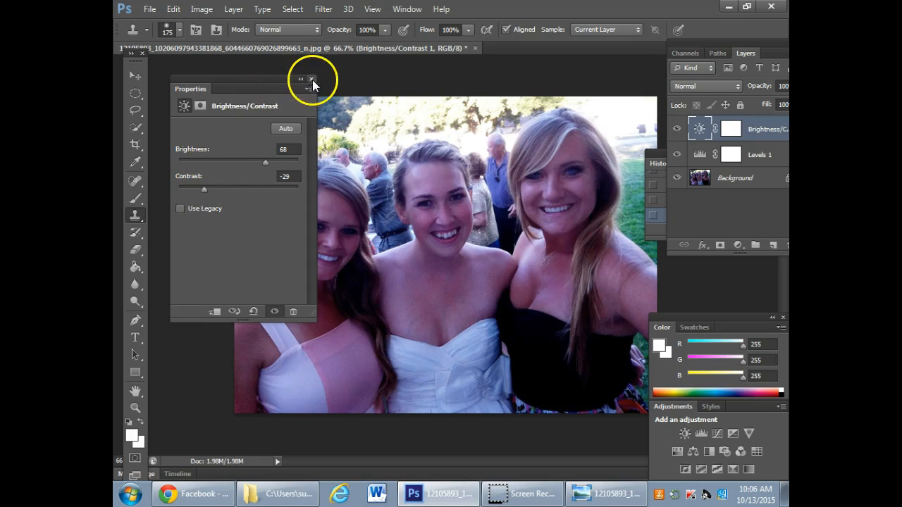
left_click_drag(286, 80, 776, 238)
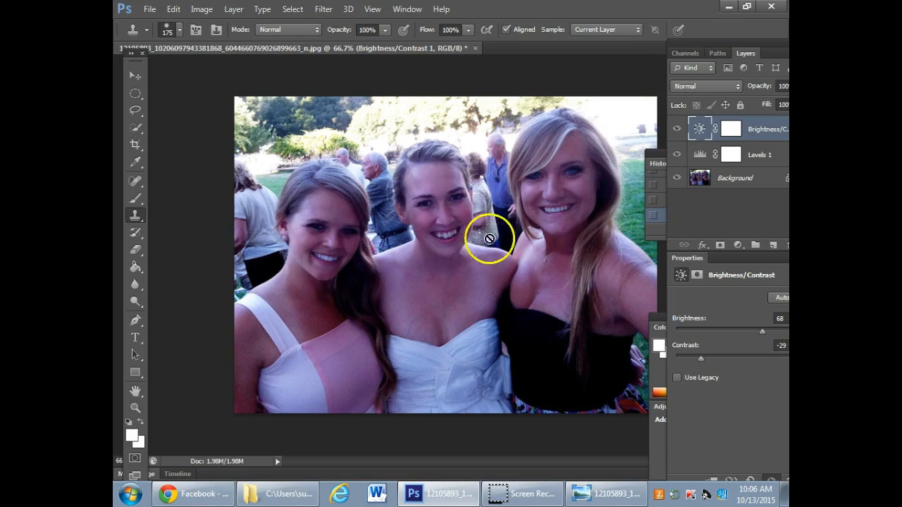
left_click(605, 293)
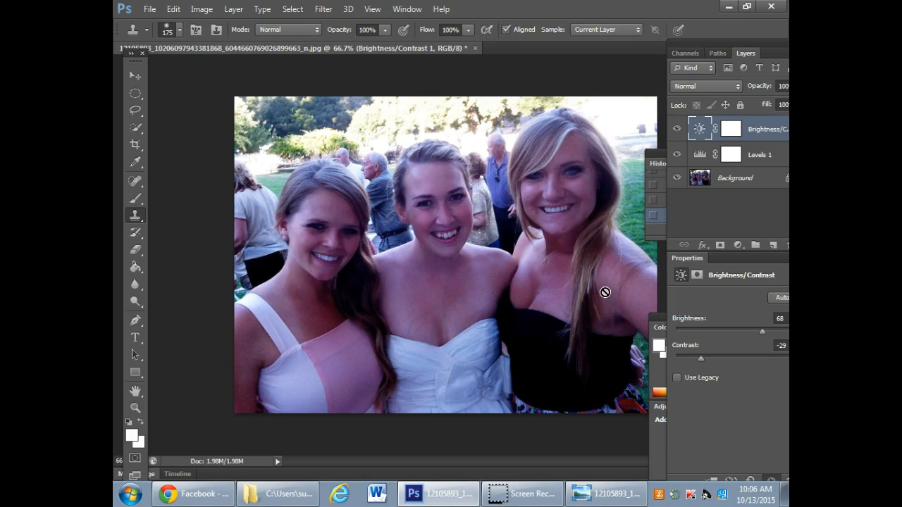
left_click_drag(767, 44, 718, 43)
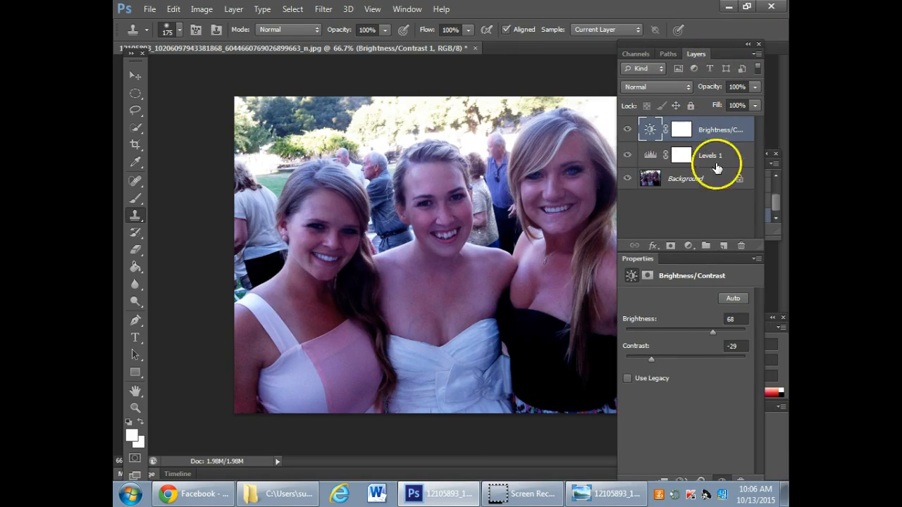
- Add a Color Balance adjustment layer and set its midtones to +26 on Magenta–Green and -21 on Yellow–Blue
left_click(689, 245)
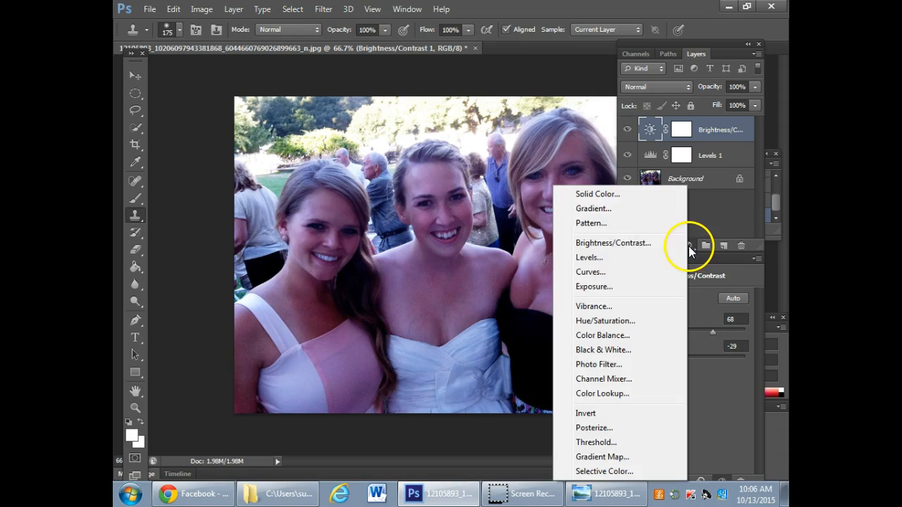
left_click(603, 335)
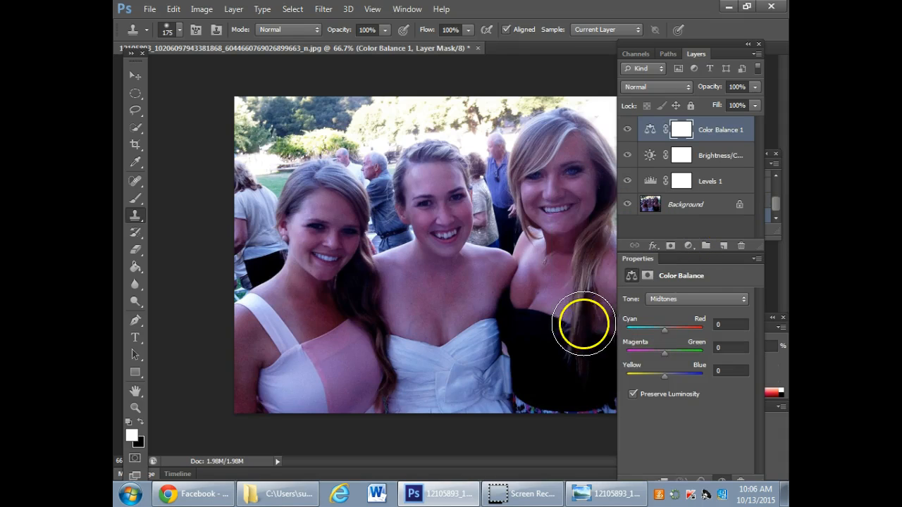
left_click_drag(702, 259, 225, 101)
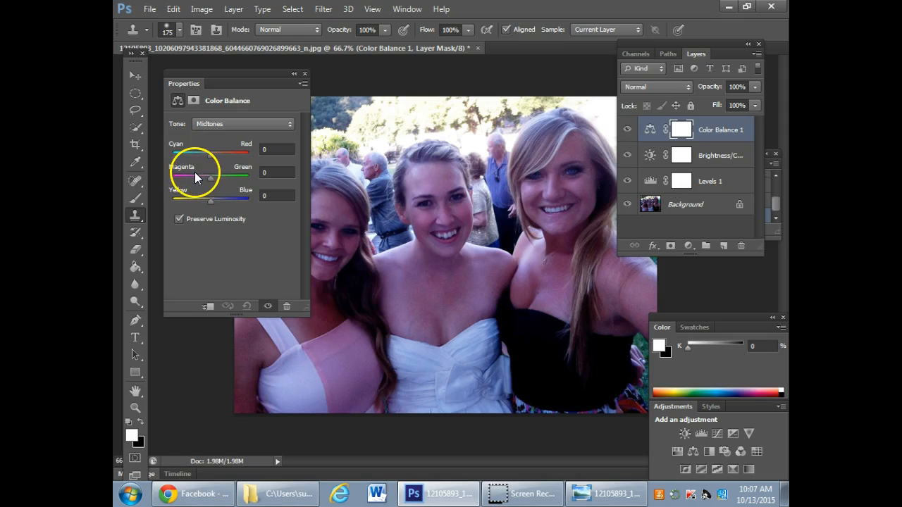
left_click(213, 179)
left_click_drag(213, 178, 203, 204)
- Toggle the Color Balance adjustment off and on repeatedly to compare the photo's colors with and without it
left_click(268, 305)
left_click(268, 306)
left_click(268, 306)
left_click(268, 305)
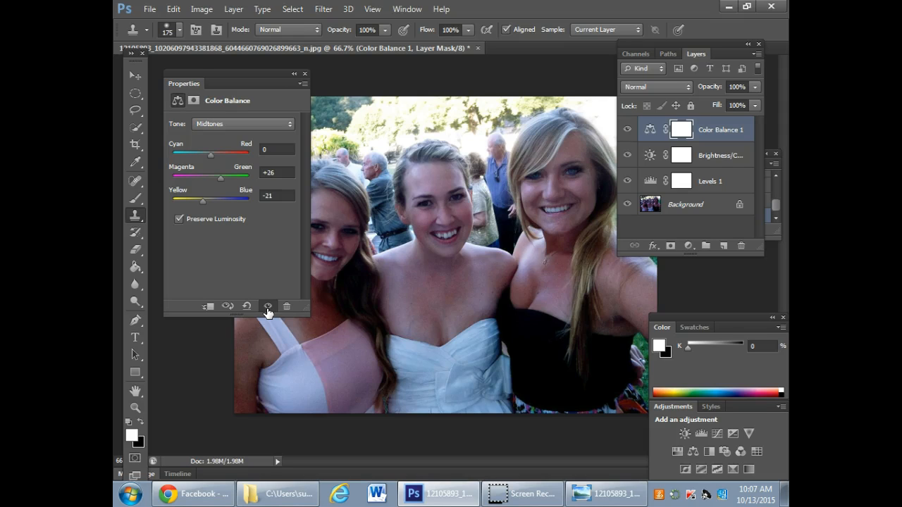
left_click(268, 306)
left_click(268, 306)
left_click(268, 305)
left_click(267, 306)
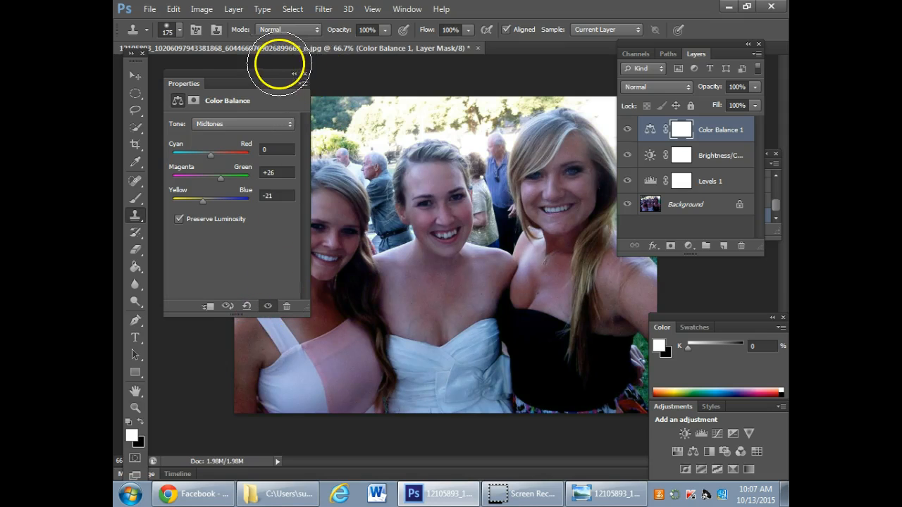
- Dock the adjustment properties again, and hide and reshow all three adjustment layers to compare against the original photo
left_click_drag(254, 71, 724, 252)
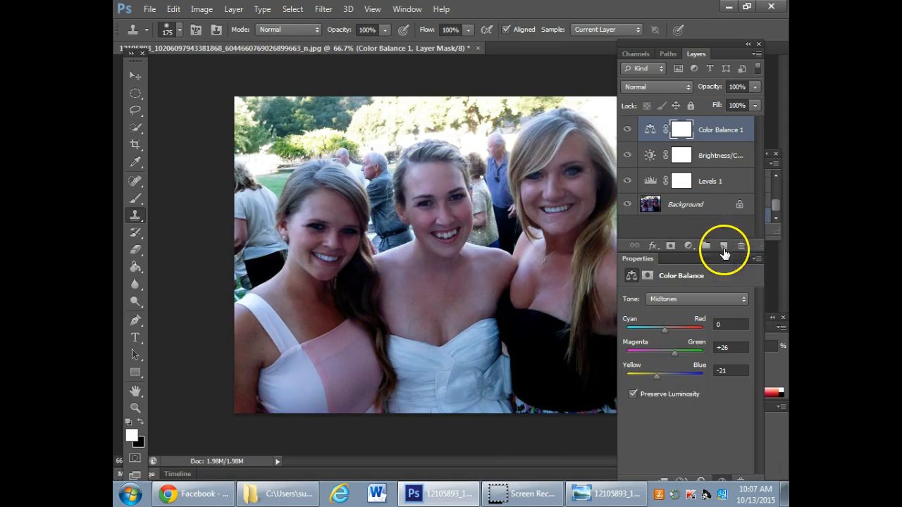
left_click_drag(627, 134, 632, 183)
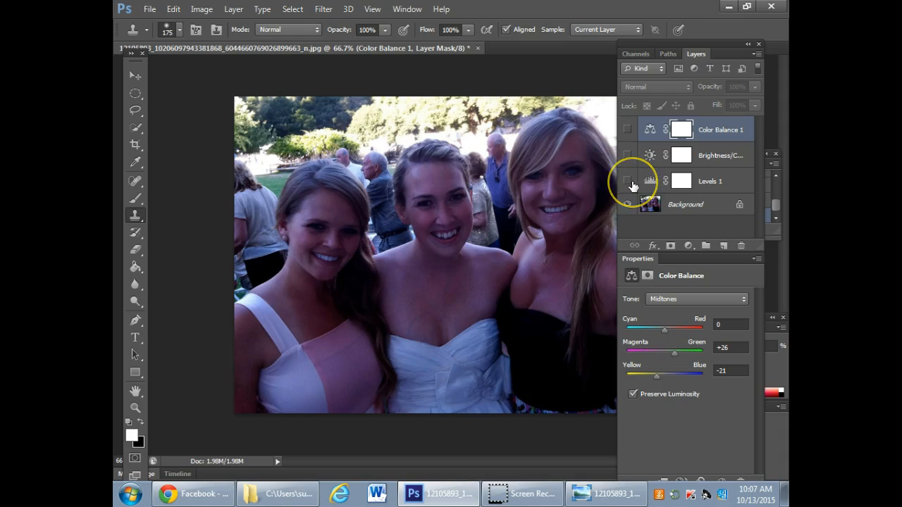
left_click_drag(633, 185, 630, 133)
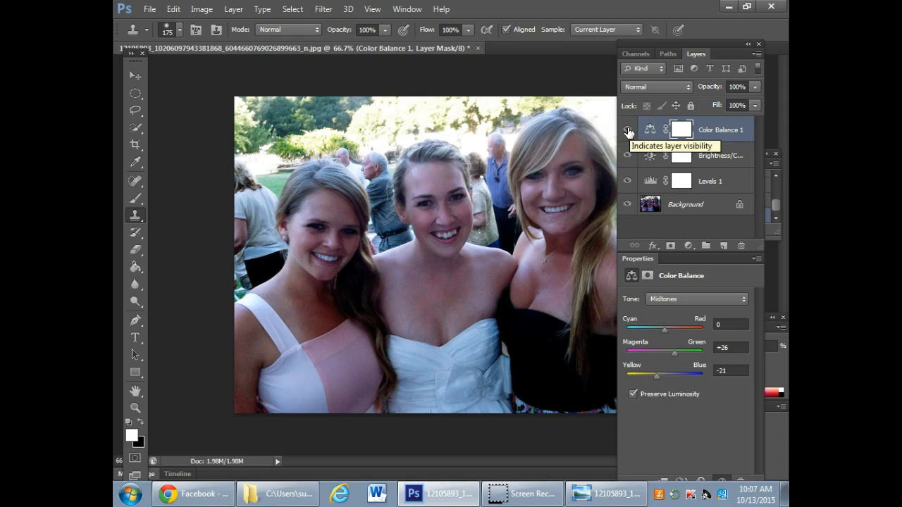
- Hide the Color Balance, Brightness/Contrast and Levels adjustment layers and select the Background layer
left_click(628, 131)
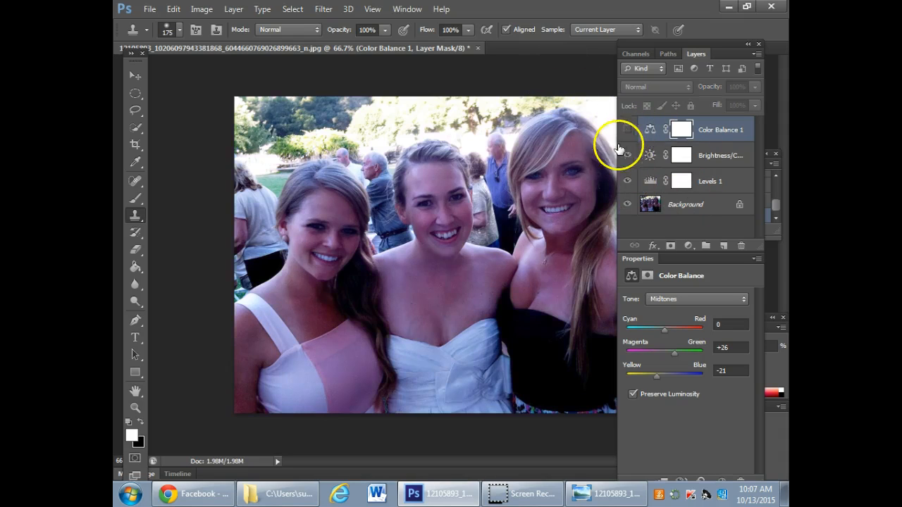
left_click_drag(628, 155, 628, 181)
left_click(709, 204)
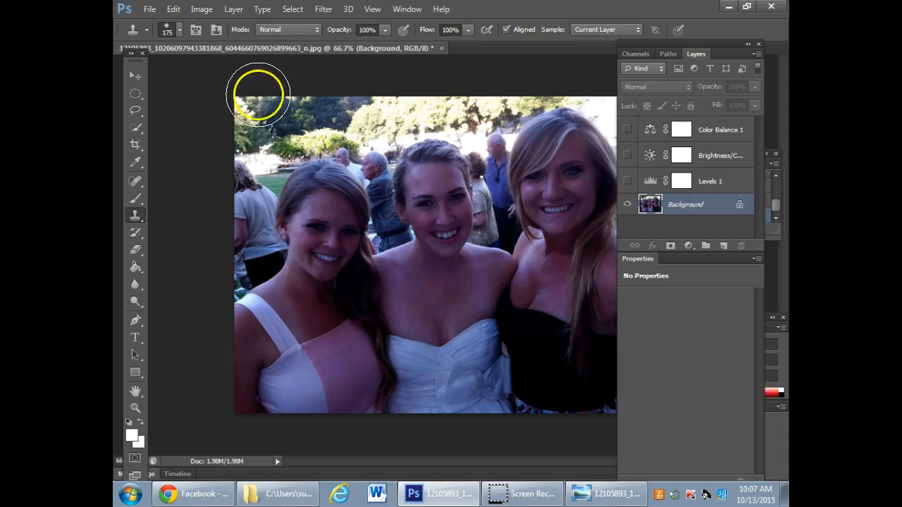
- Try the Auto Color correction on the Background layer and undo it
left_click(202, 10)
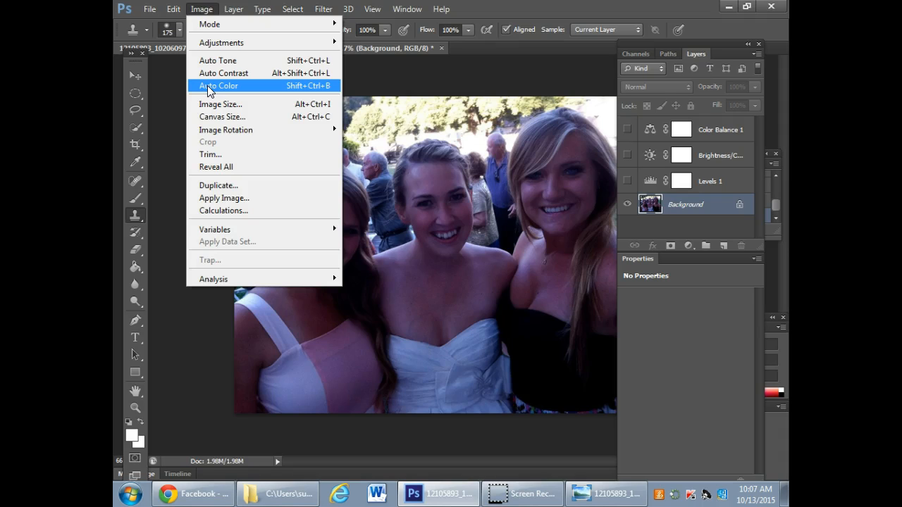
left_click(209, 87)
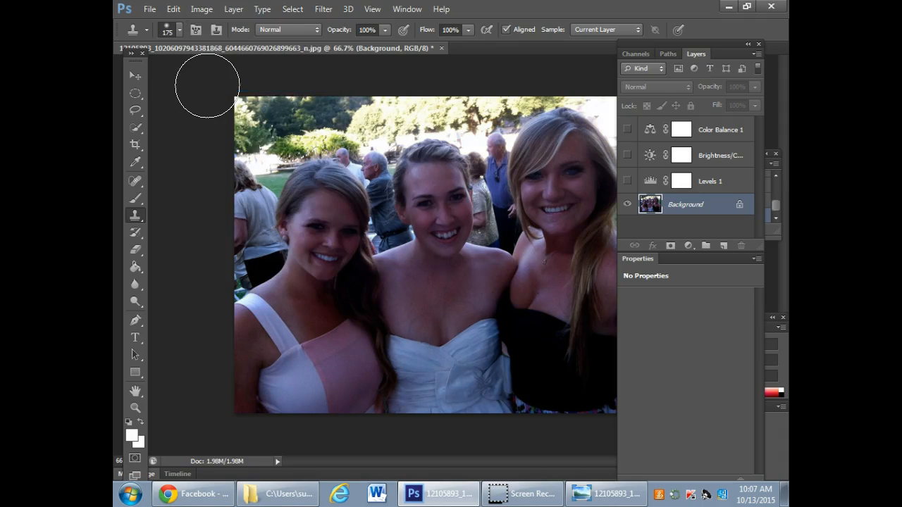
left_click(553, 139, "alt")
mouse_move(474, 136)
left_mouse_down()
mouse_move(427, 138)
mouse_move(473, 154)
mouse_move(466, 85)
left_mouse_up()
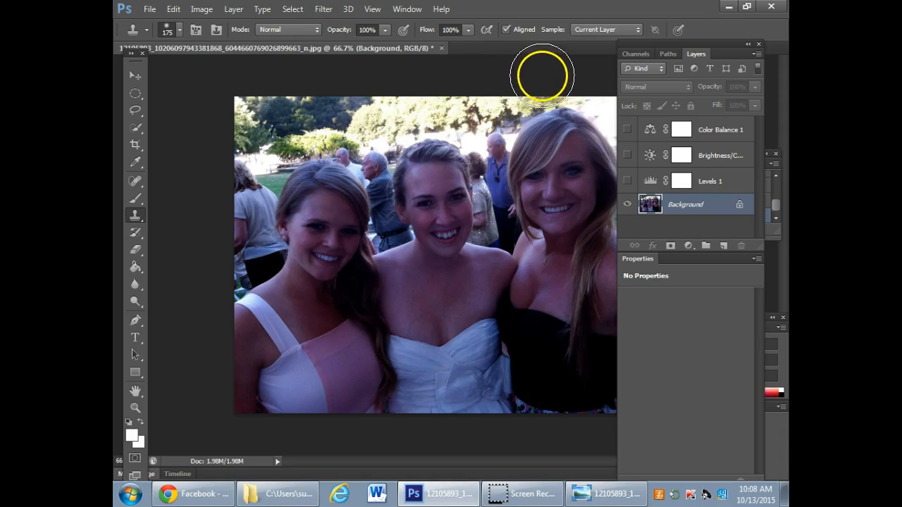
- Apply a Variations adjustment to the Background layer's midtones with a lighter, more yellow pick
left_click(201, 9)
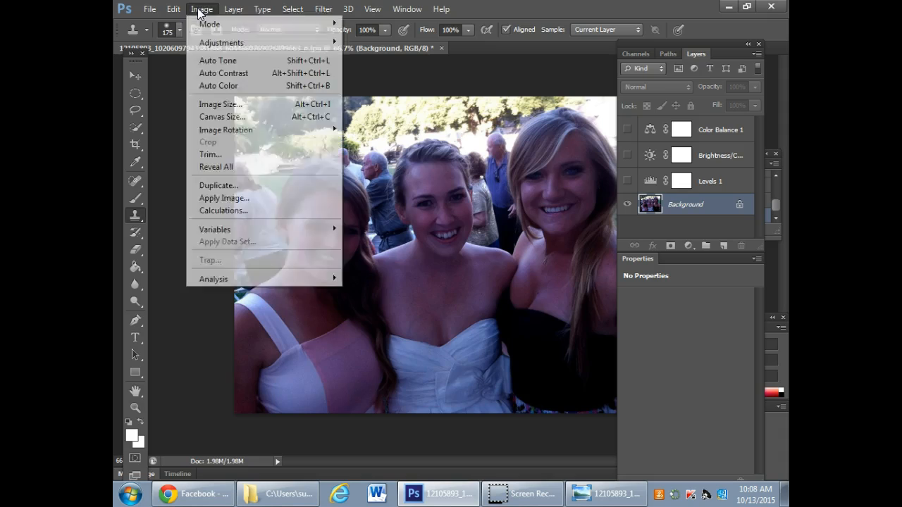
mouse_move(221, 42)
left_click(445, 55)
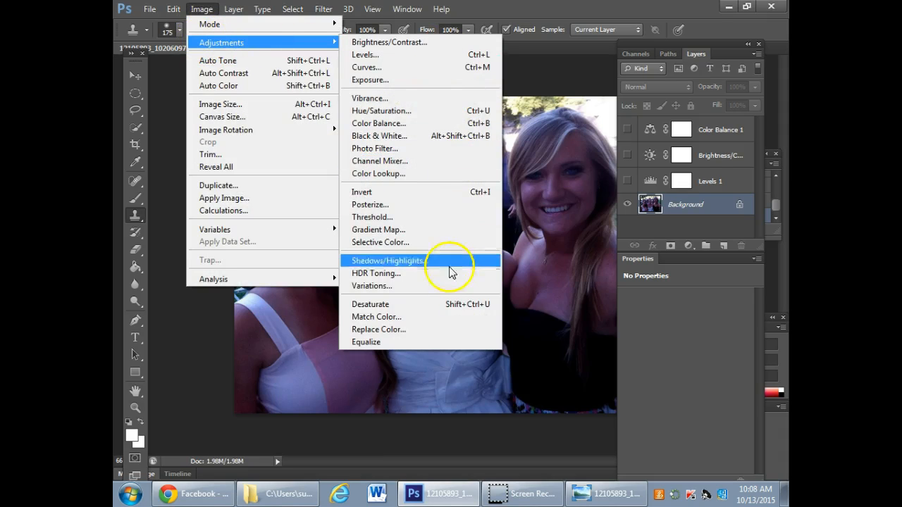
left_click(384, 286)
left_click(233, 109)
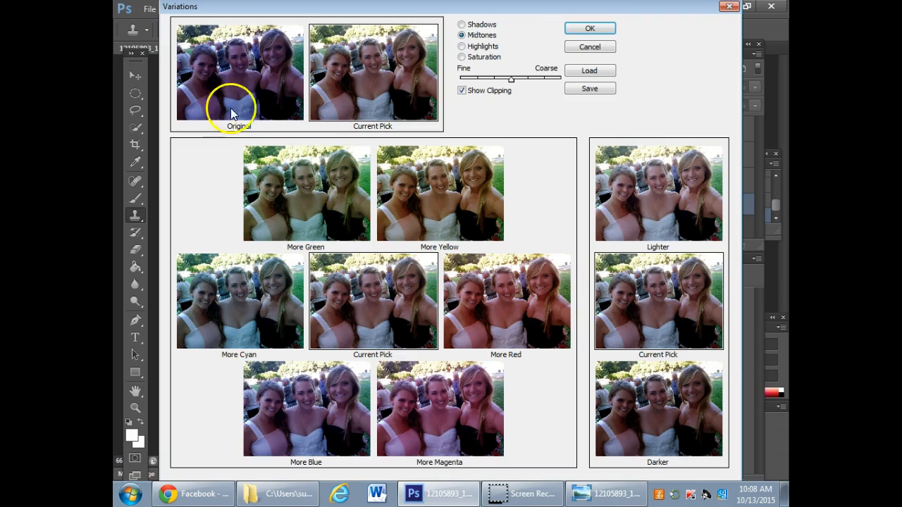
left_click(759, 379)
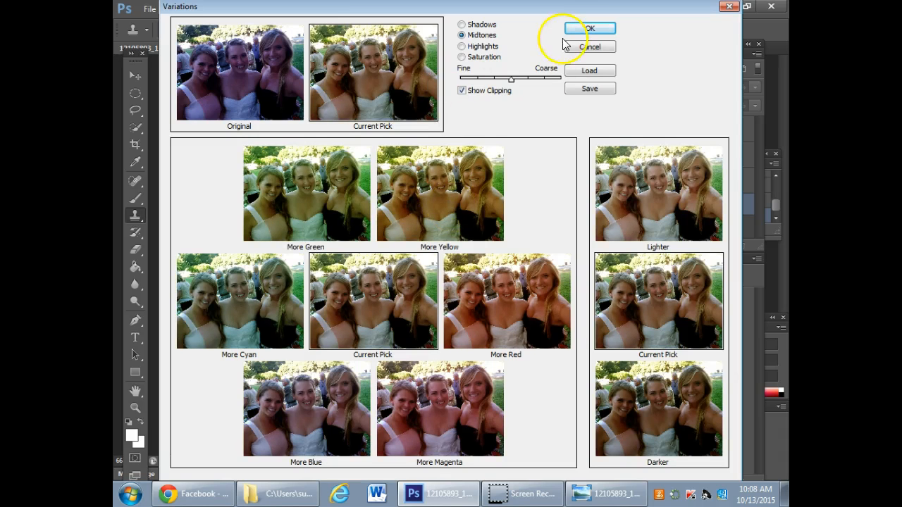
left_click(590, 29)
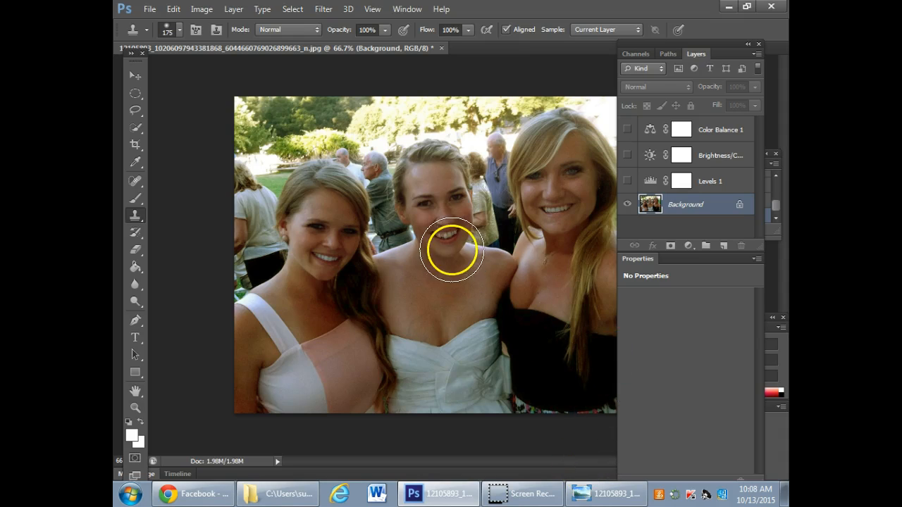
- Set the hidden Color Balance layer's Yellow–Blue value to +45 and move the docked panels off the photo
left_click(650, 129)
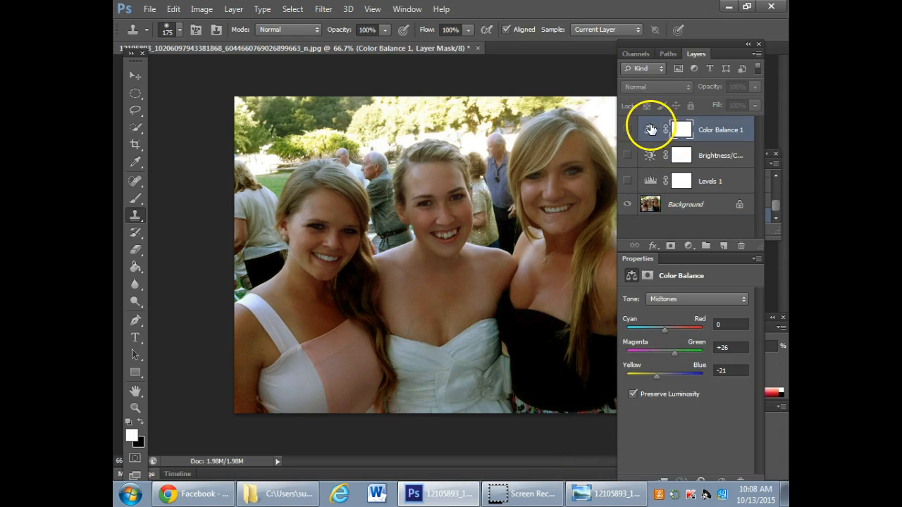
left_click_drag(657, 378, 672, 374)
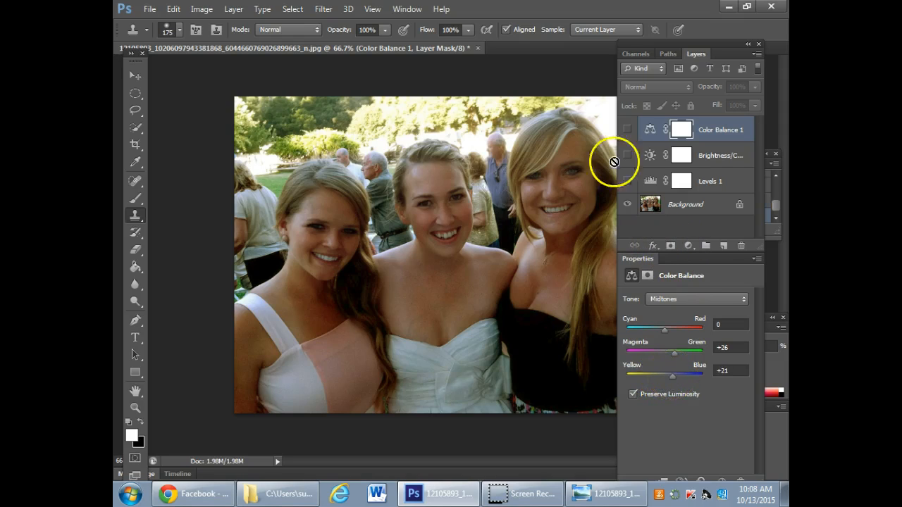
left_click_drag(625, 42, 669, 48)
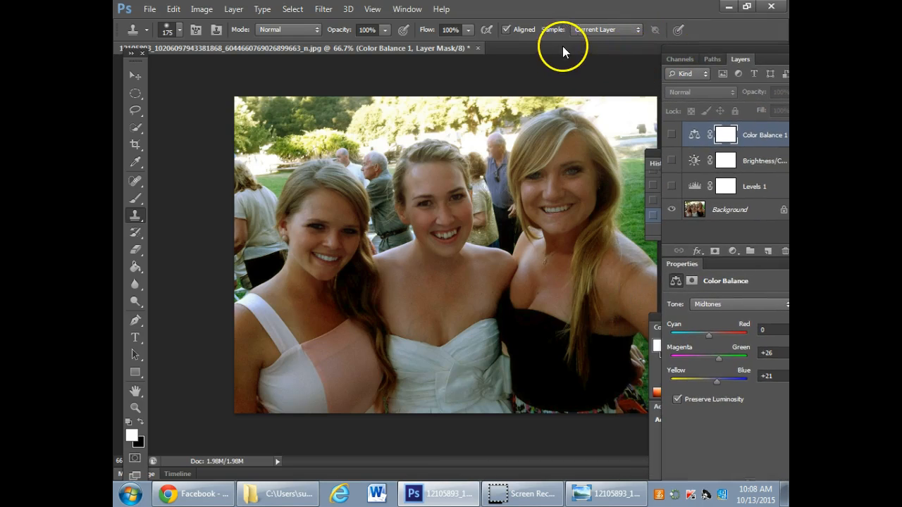
left_click_drag(718, 384, 726, 380)
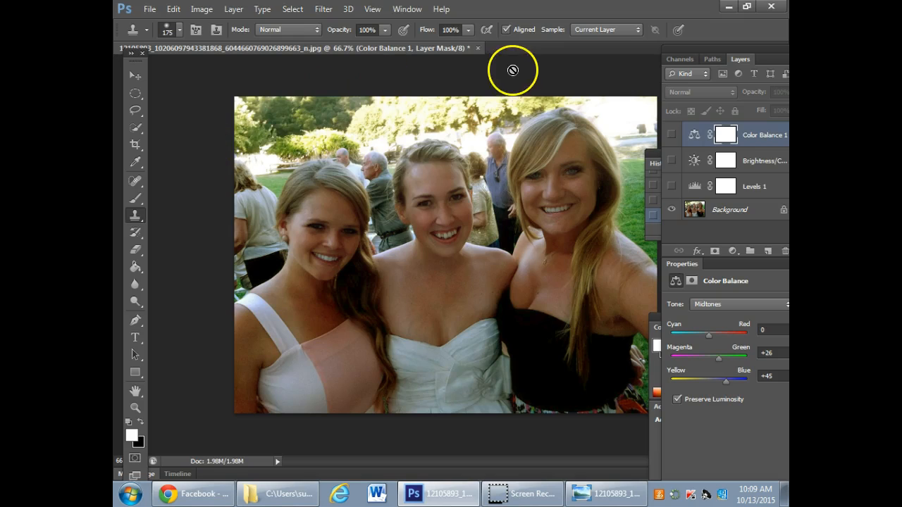
- Close the edited group photo without saving and minimize the Photoshop window
left_click(478, 48)
left_click(465, 202)
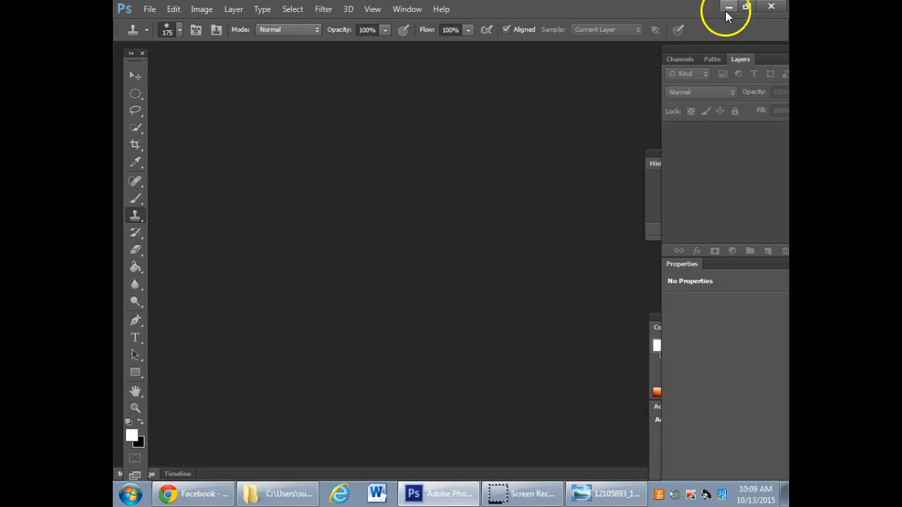
left_click(727, 7)
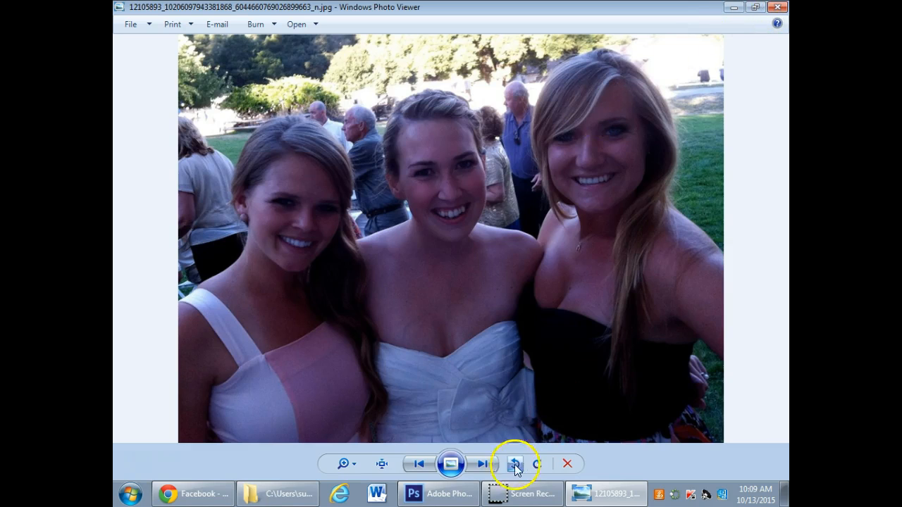
- Compare the original group photo with fixed.jpg in Windows Photo Viewer and close the viewer
left_click(483, 467)
left_click(420, 463)
left_click(482, 465)
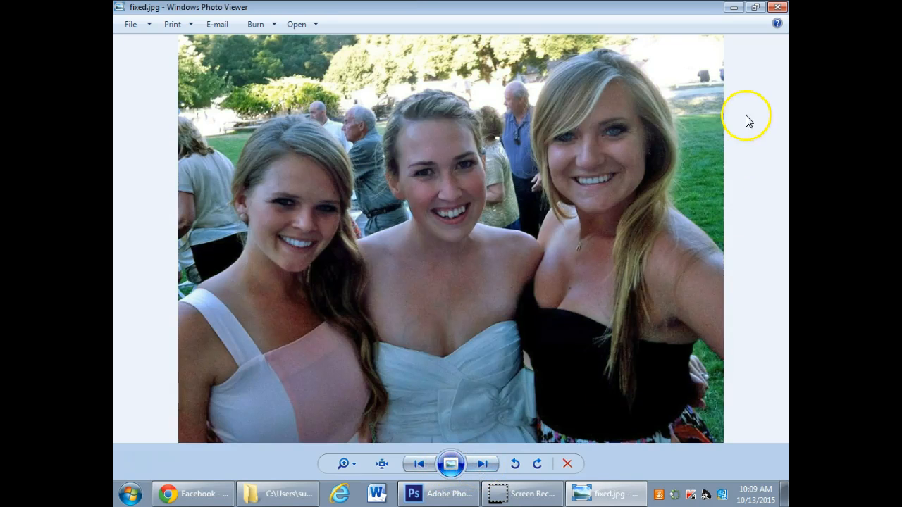
left_click(778, 7)
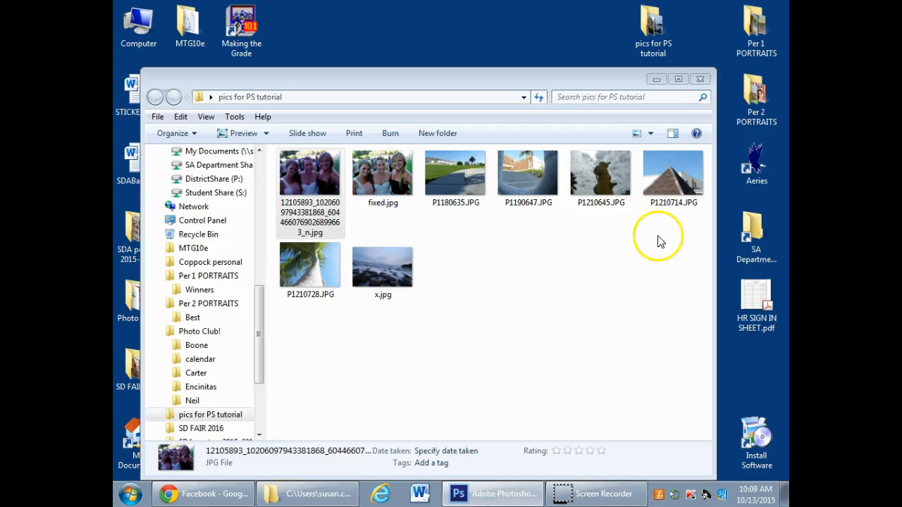
right_click(446, 191)
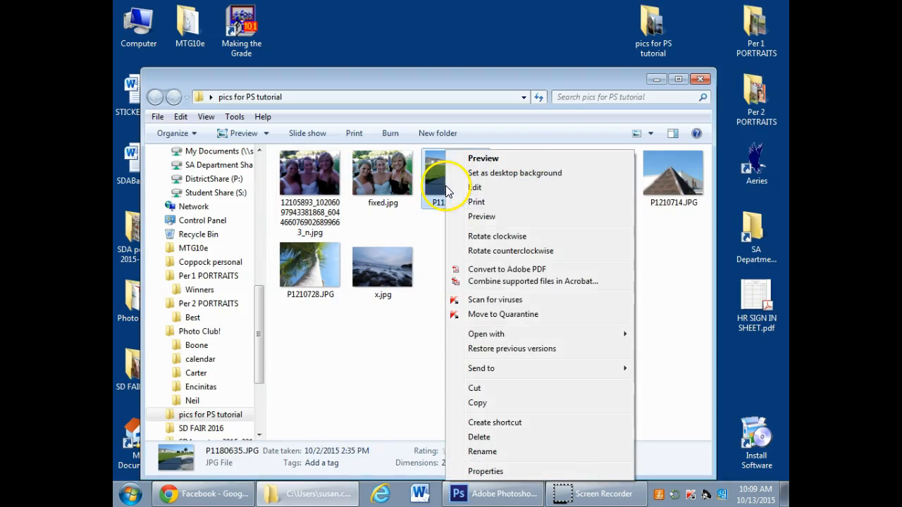
mouse_move(494, 336)
left_click(716, 336)
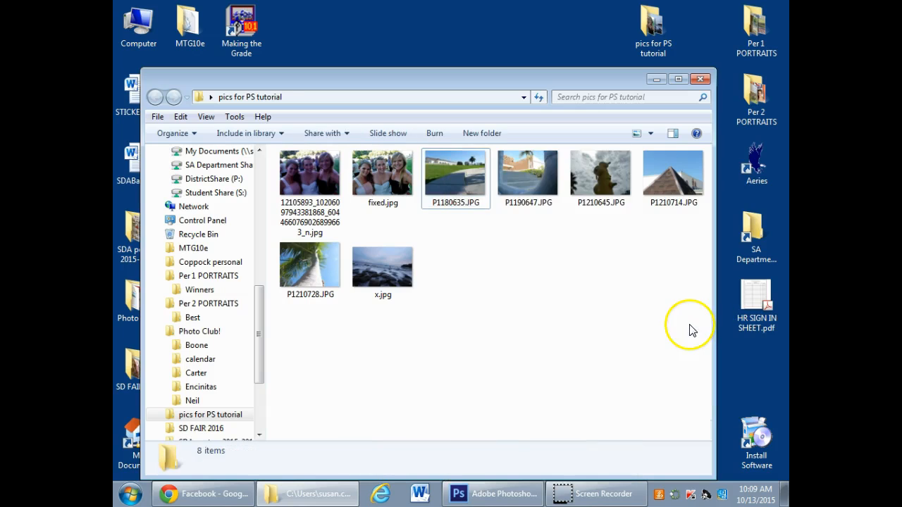
- Open P1180635.JPG from the "pics for PS tutorial" folder in Photoshop and move the floating panels off the photo
right_click(451, 178)
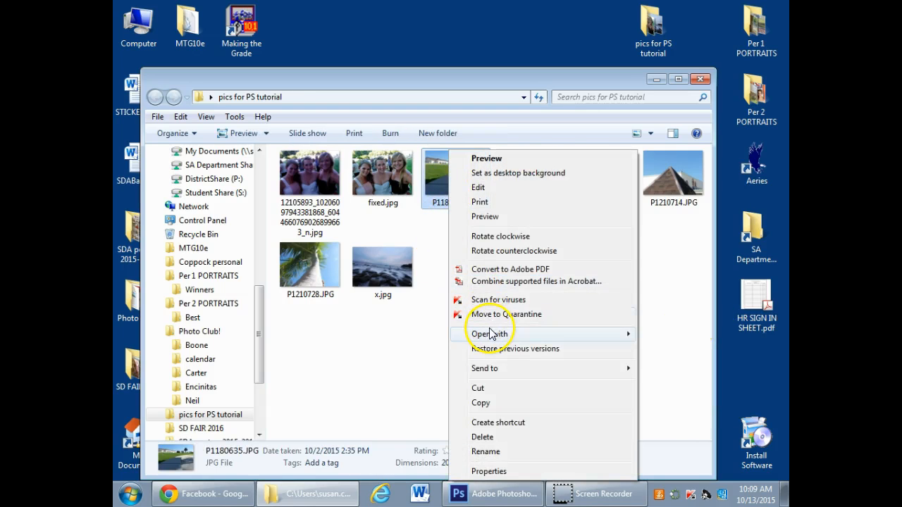
mouse_move(493, 335)
left_click(681, 337)
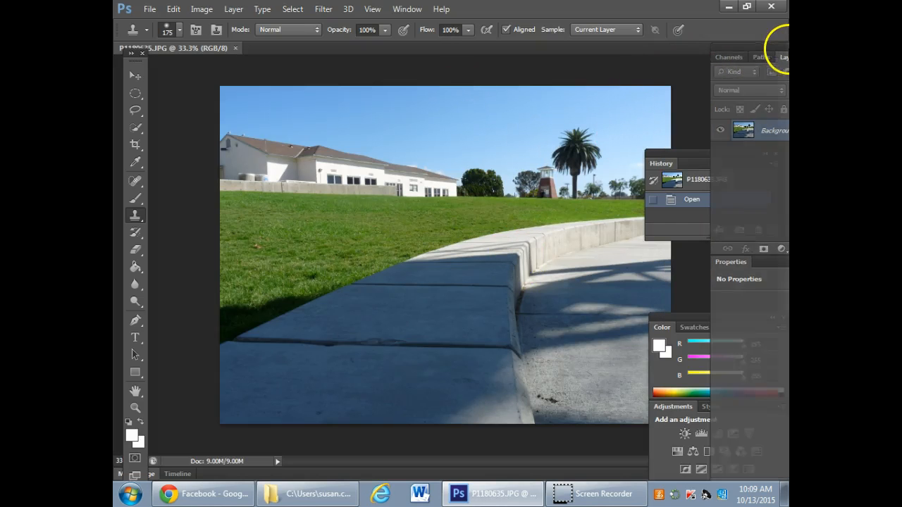
left_click_drag(686, 322, 718, 330)
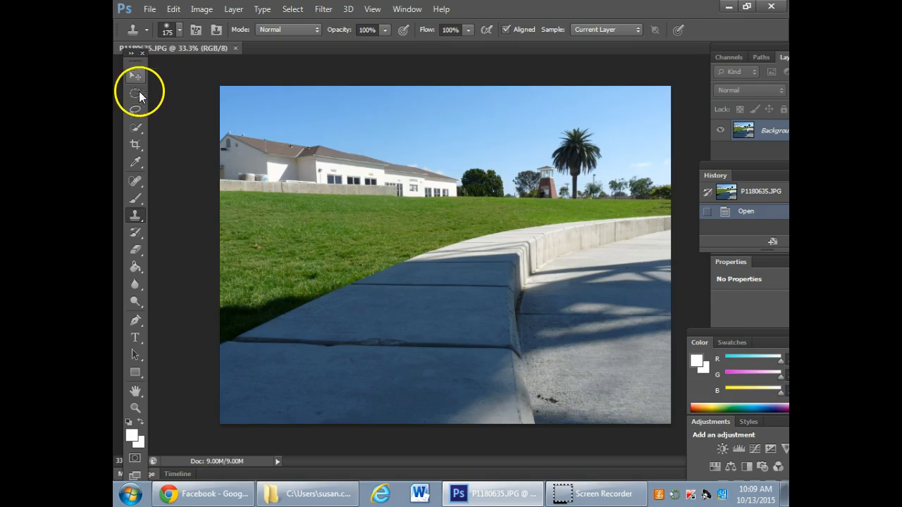
- Try straightening the photo with the Ruler tool along the top edge of the grass, and undo the straightening
left_click(139, 143)
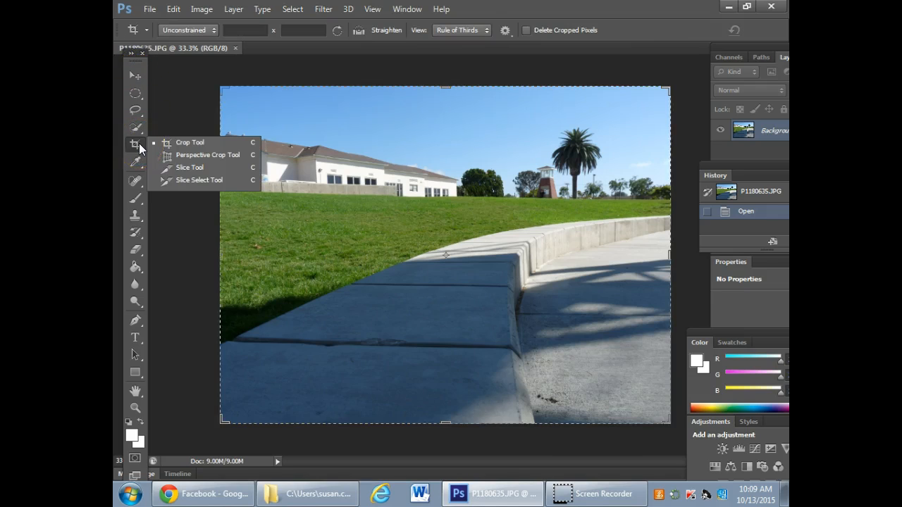
left_click(136, 161)
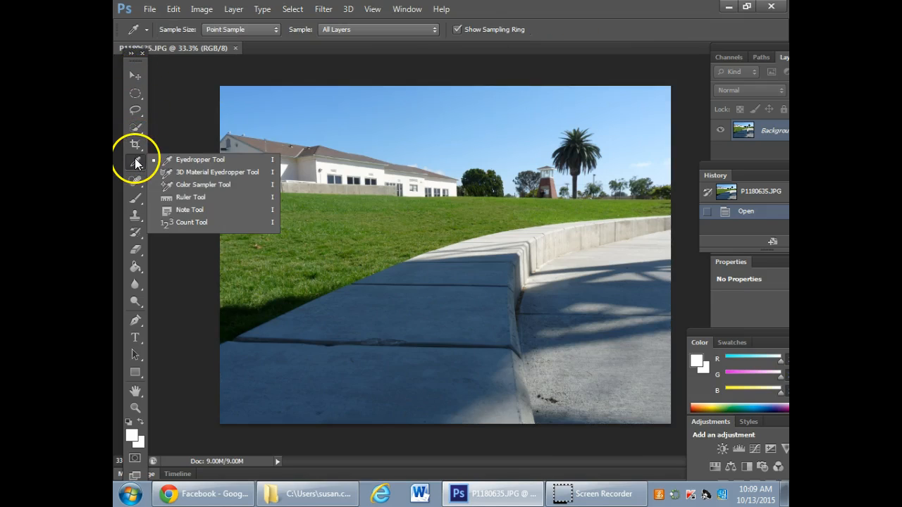
left_click(179, 196)
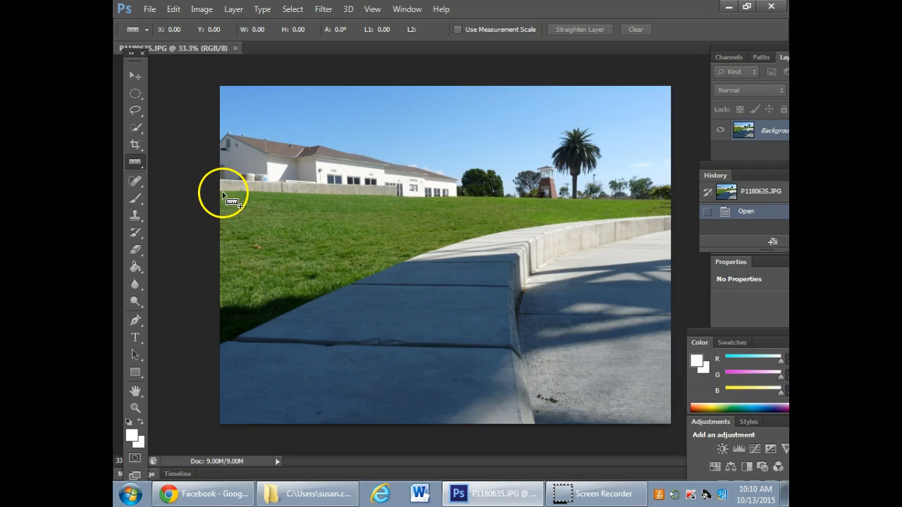
left_click_drag(229, 192, 672, 203)
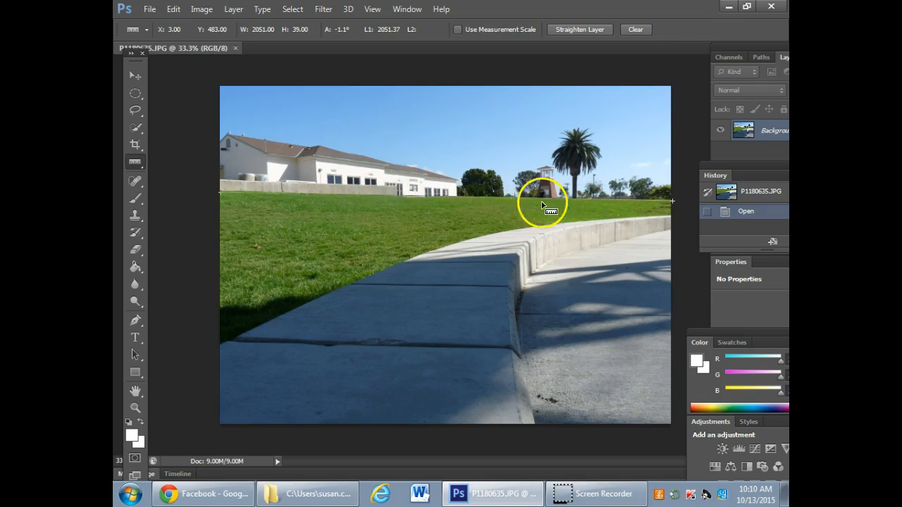
left_click(576, 30)
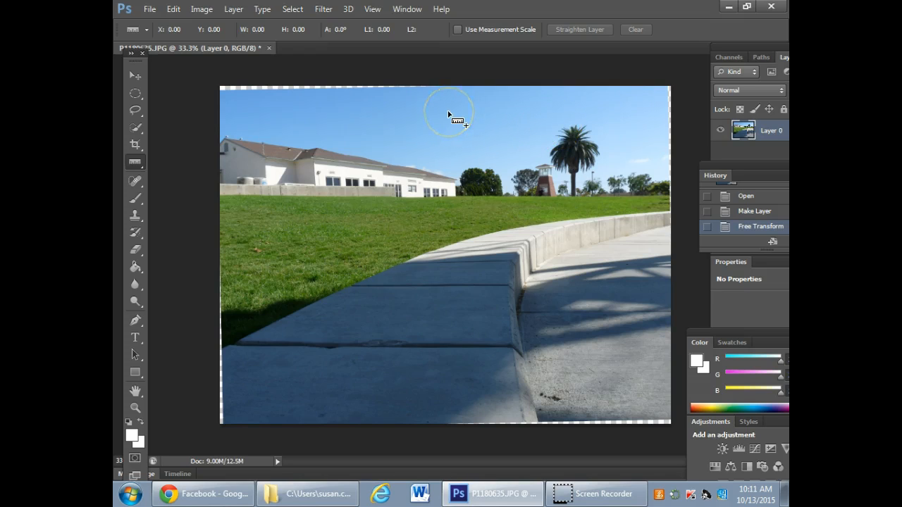
key("ctrl+z")
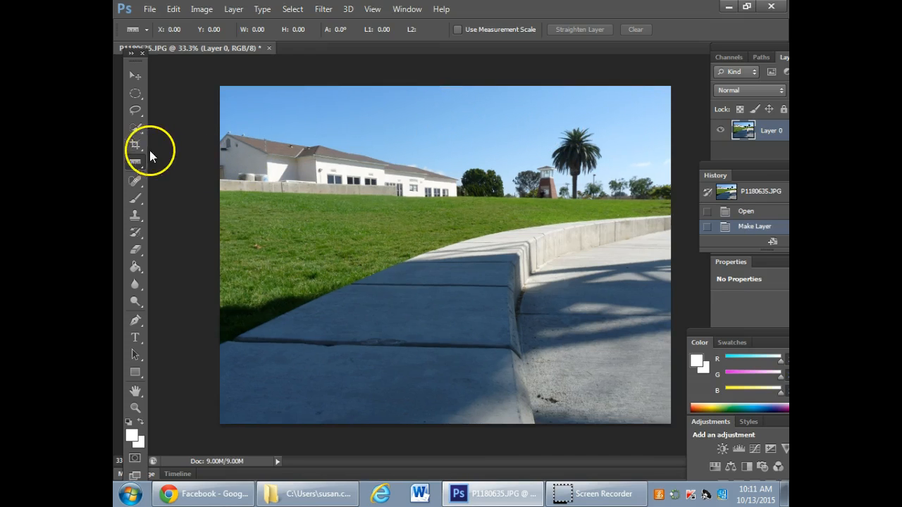
- Crop the photo slightly inside its edges, rotating the image counterclockwise to level the top edge of the grass
left_click(135, 145)
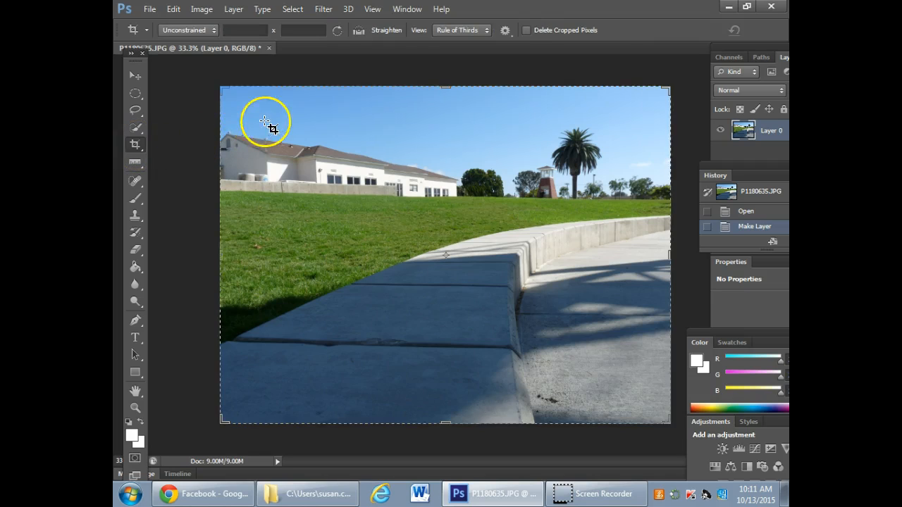
left_click_drag(233, 95, 658, 413)
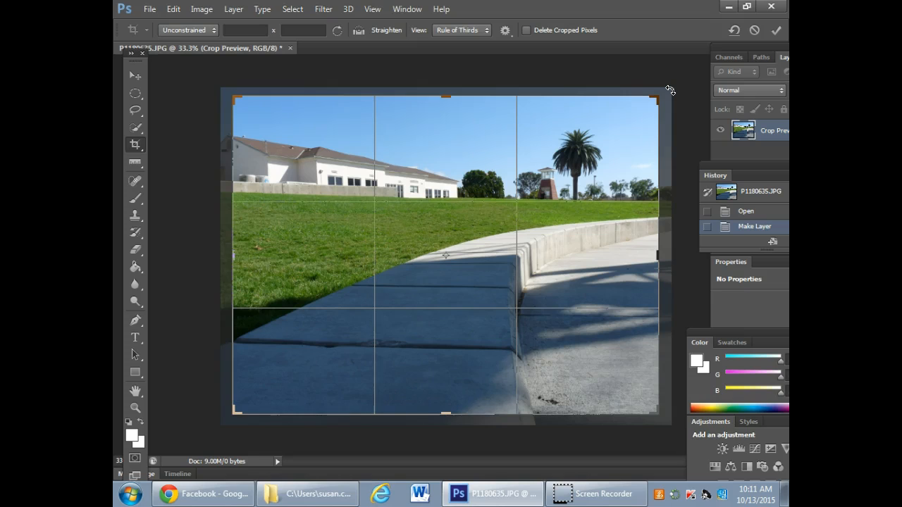
left_click_drag(668, 95, 667, 83)
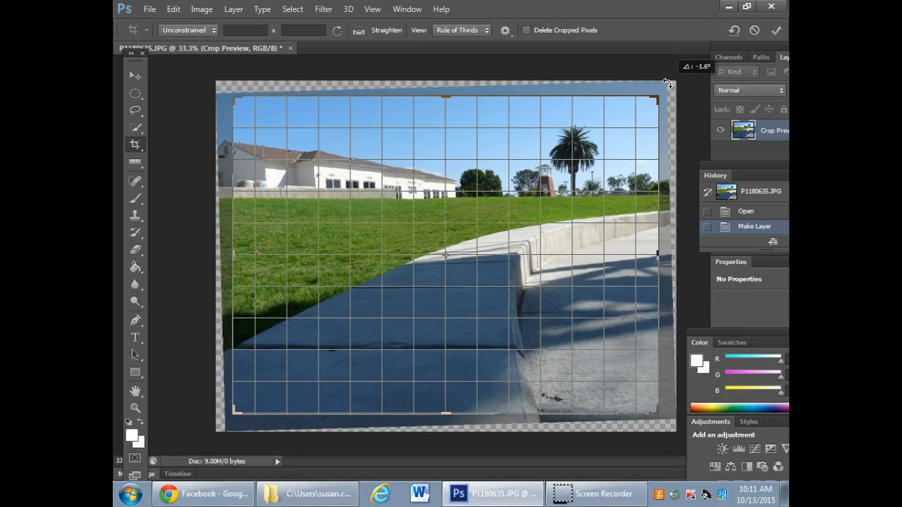
left_click_drag(667, 83, 665, 87)
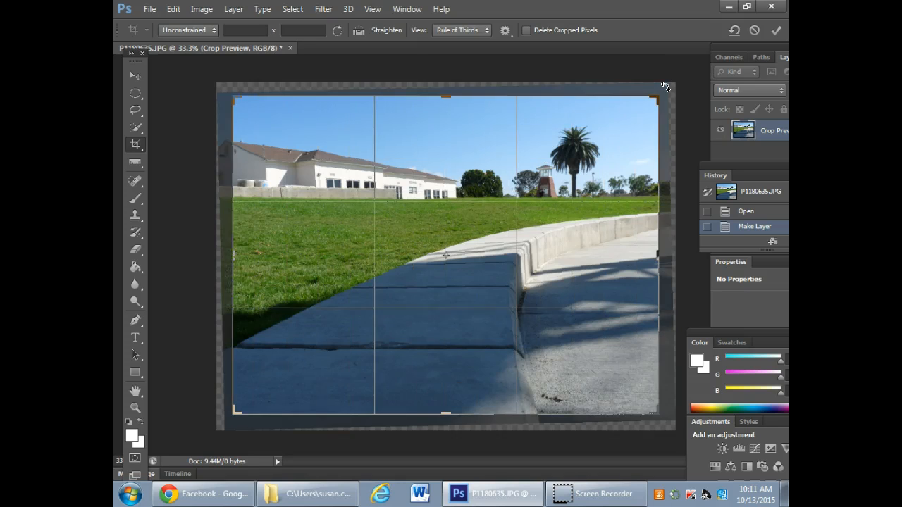
key("Return")
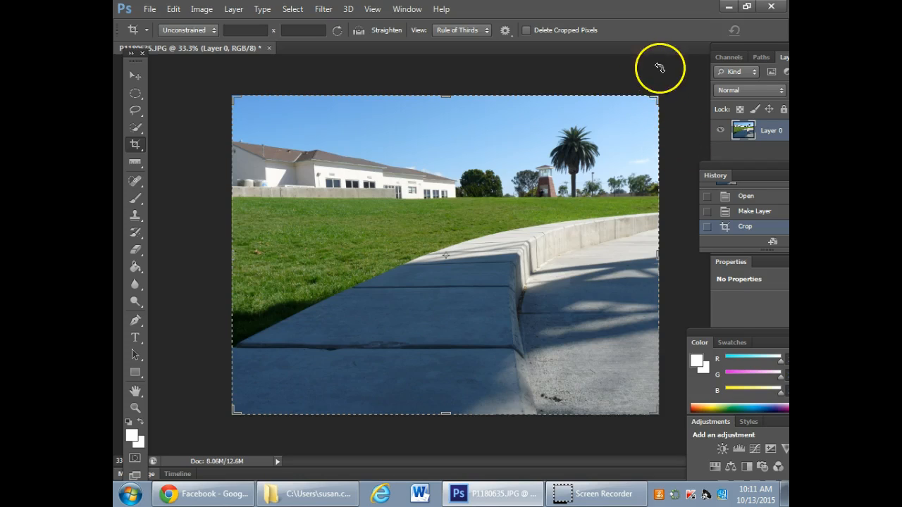
- Close P1180635.JPG without saving and minimize the Photoshop window
left_click(269, 47)
left_click(458, 208)
left_click(730, 8)
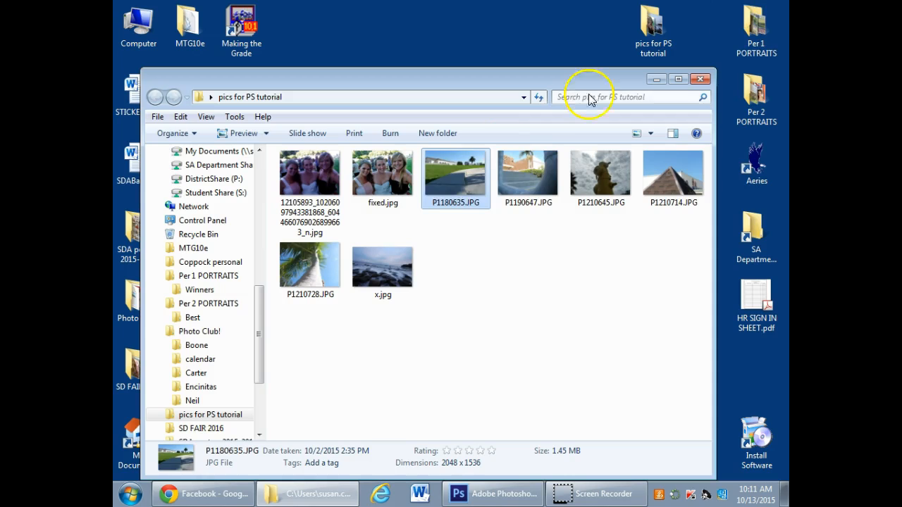
- Open x.jpg from the "pics for PS tutorial" folder in Photoshop
right_click(387, 285)
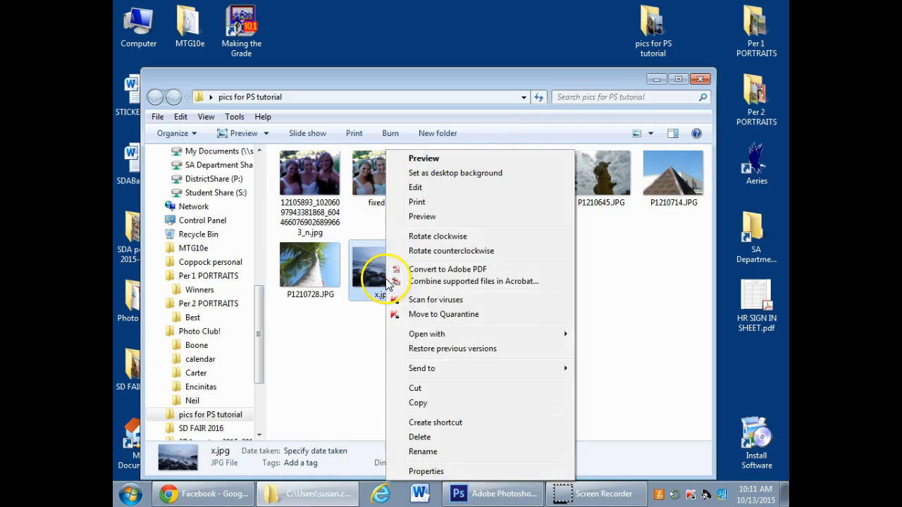
mouse_move(480, 334)
left_click(604, 336)
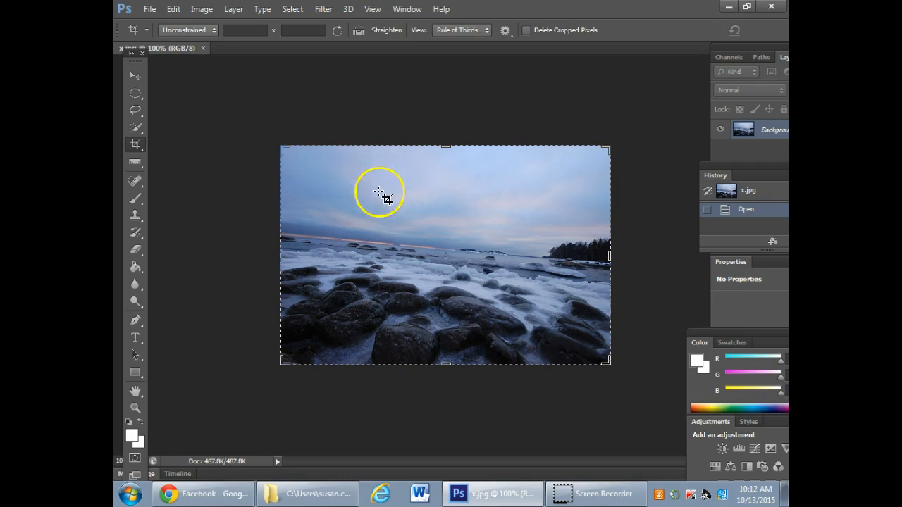
- Try cropping the seascape slightly inside its edges with the image rotated to level the horizon, and undo the crop
left_click_drag(295, 158, 597, 346)
left_click_drag(603, 155, 596, 144)
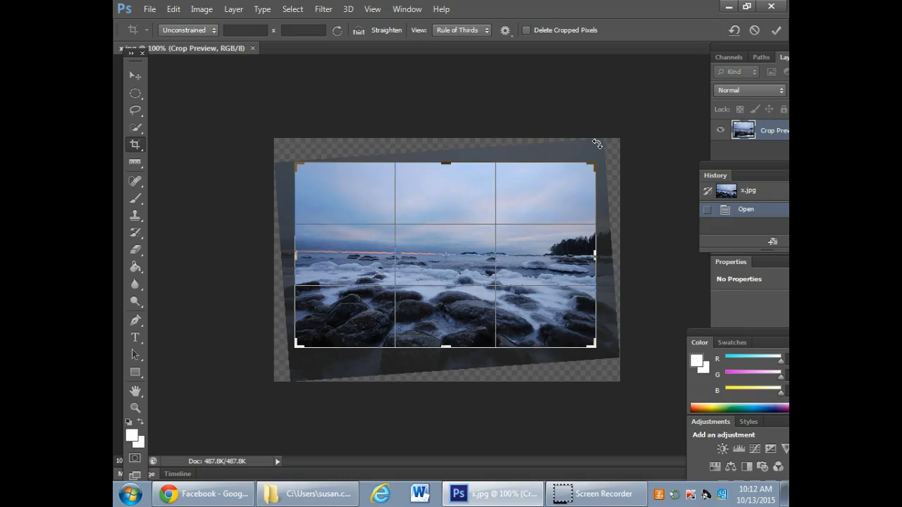
key("Return")
left_click(559, 77)
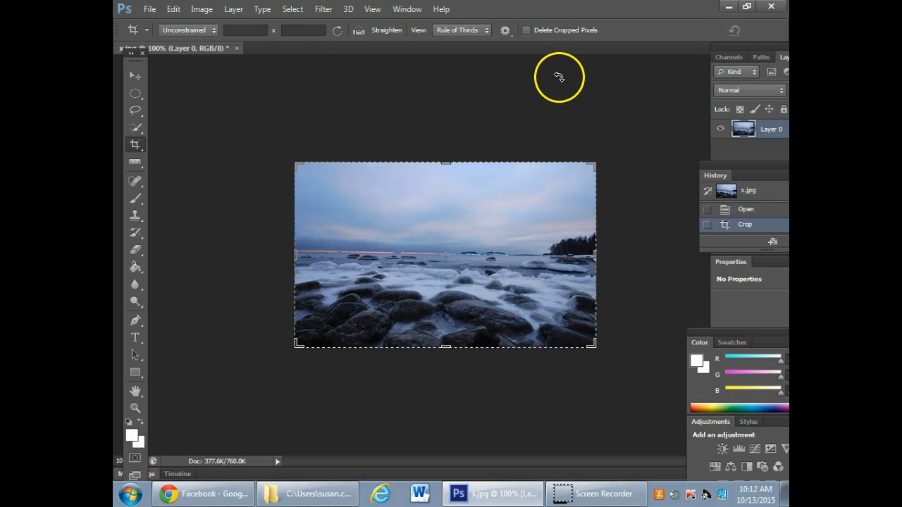
key("ctrl+z")
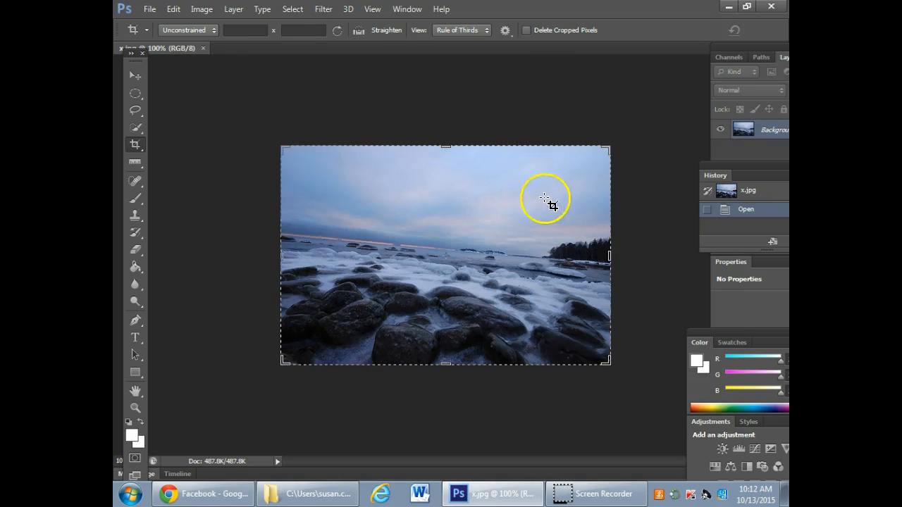
- Repeat the rotated crop on the seascape with a newly drawn crop frame, and undo it again
left_click_drag(296, 155, 599, 349)
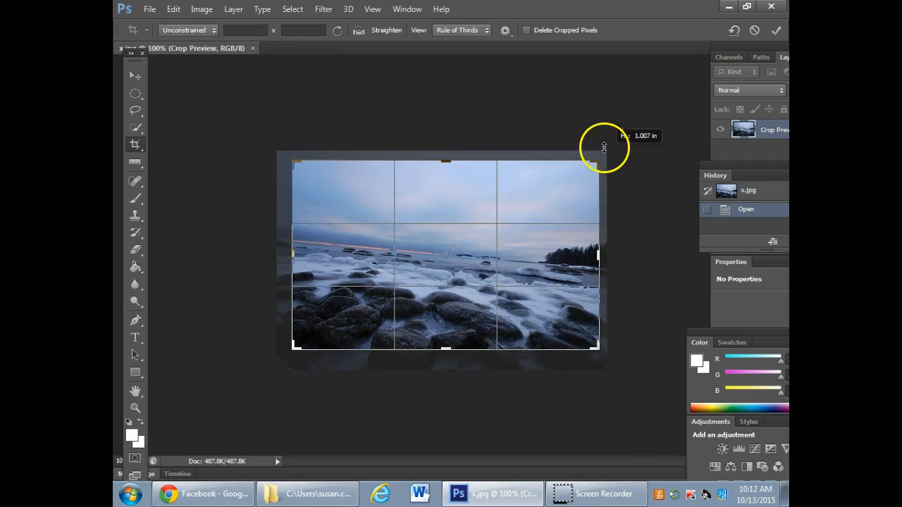
left_click_drag(608, 158, 610, 138)
key("Return")
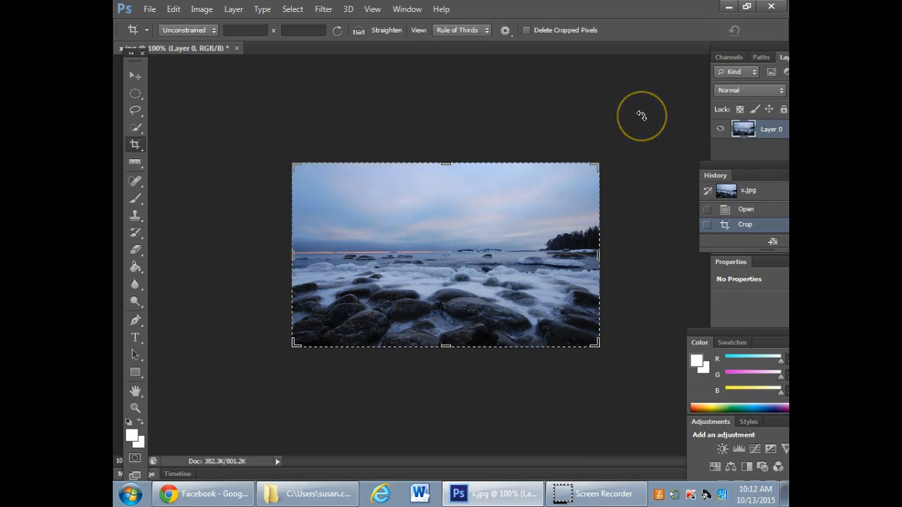
key("ctrl+z")
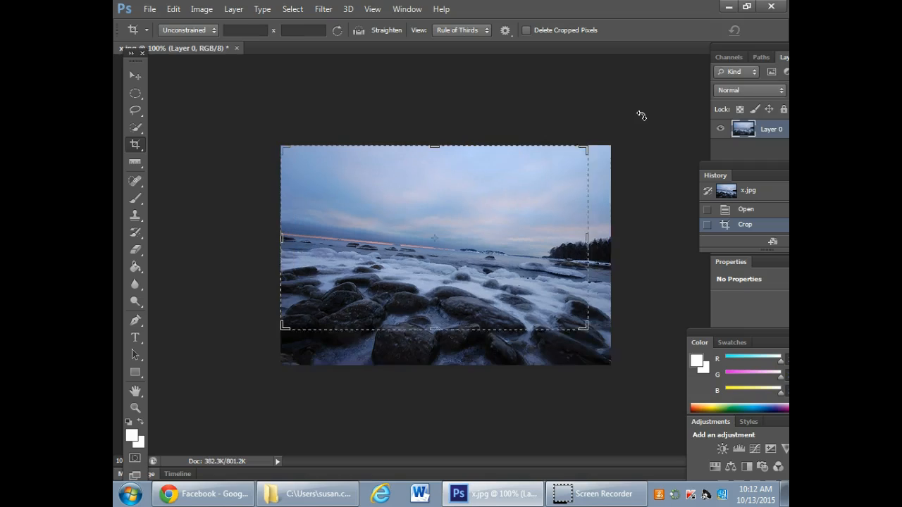
left_click(461, 133)
- Straighten the seascape layer with the Ruler tool, measuring along the full width of the tilted horizon
left_click(130, 148)
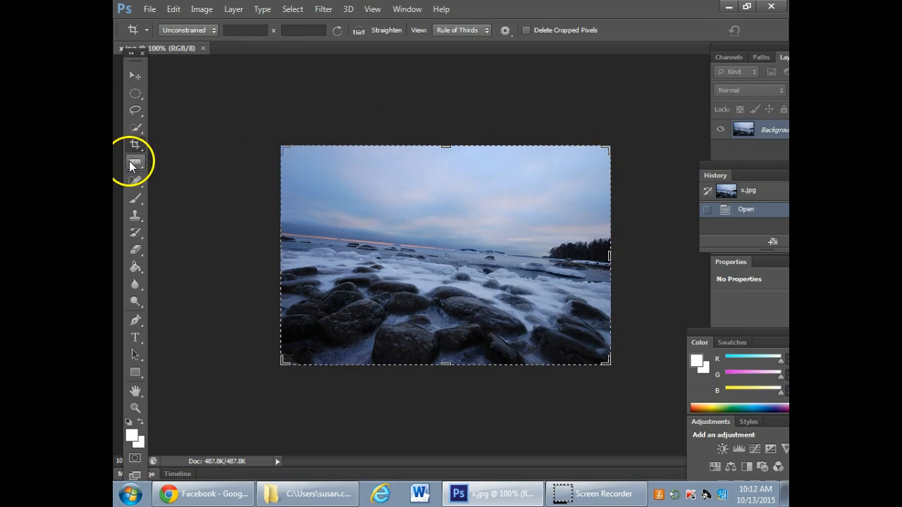
left_click(135, 162)
left_click_drag(282, 236, 612, 267)
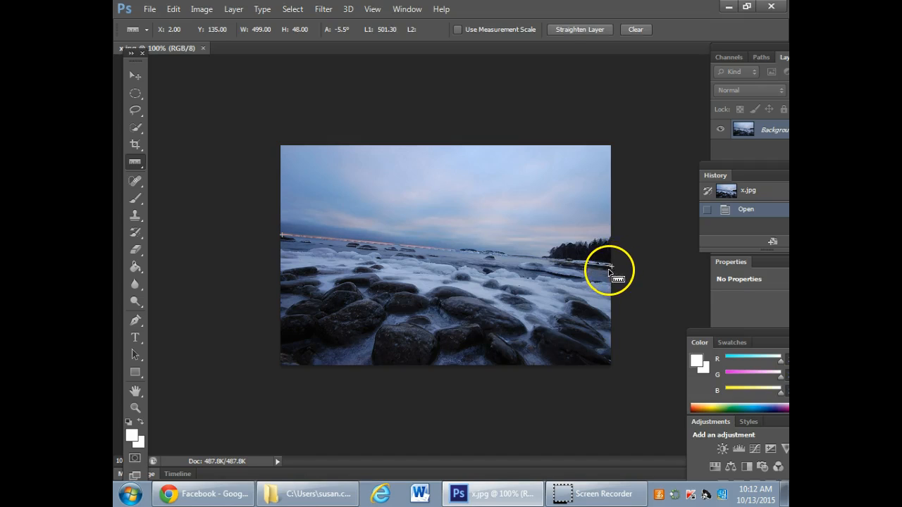
left_click(581, 29)
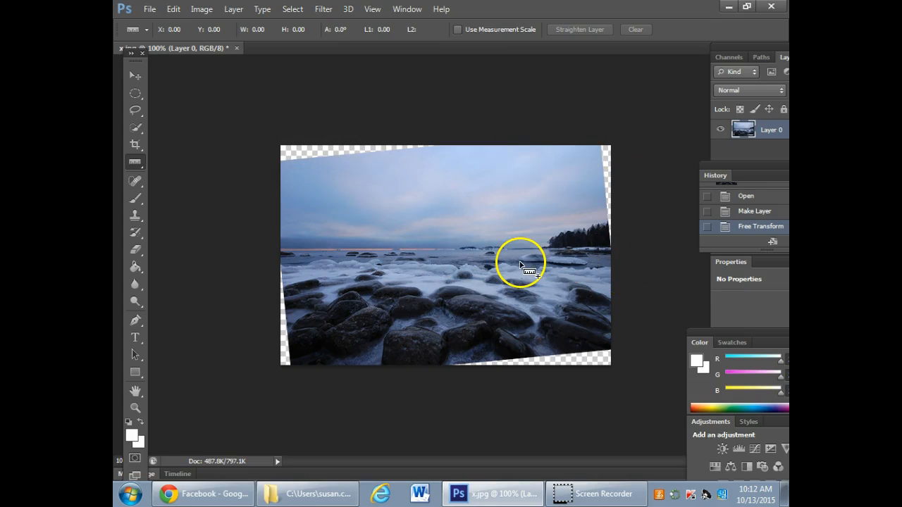
- Crop the straightened seascape inward on all four sides to remove the transparent corners
left_click(136, 144)
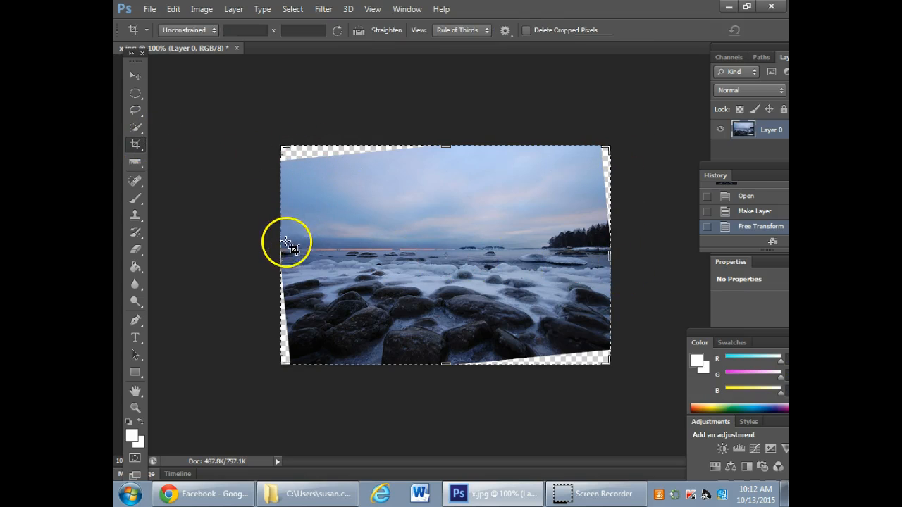
left_click_drag(285, 251, 293, 257)
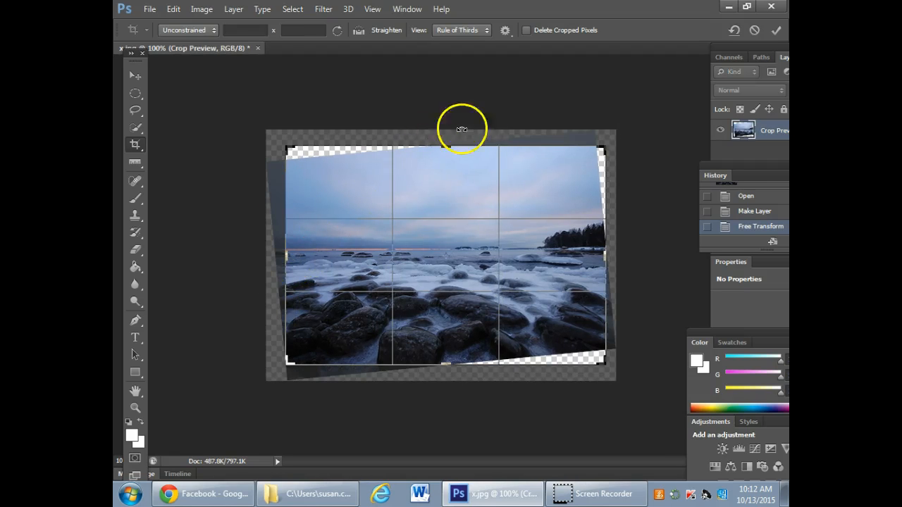
left_click_drag(451, 147, 451, 167)
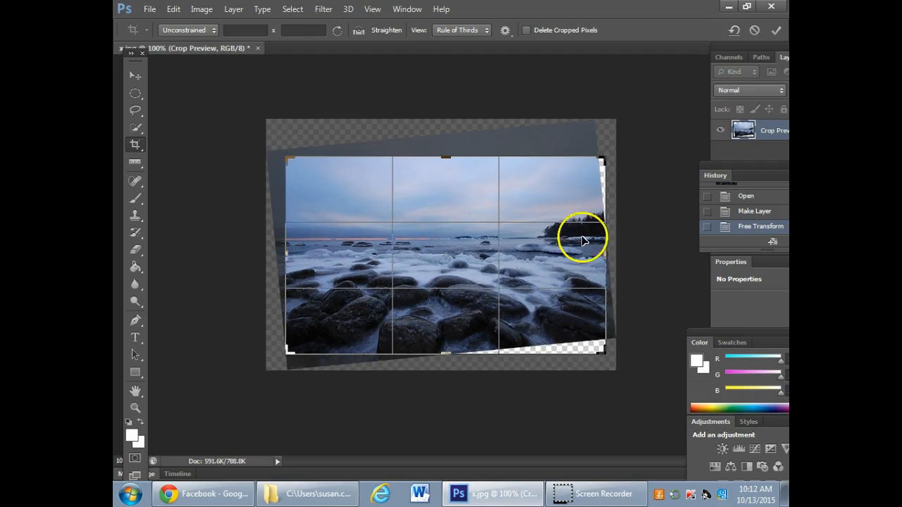
left_click_drag(604, 256, 589, 259)
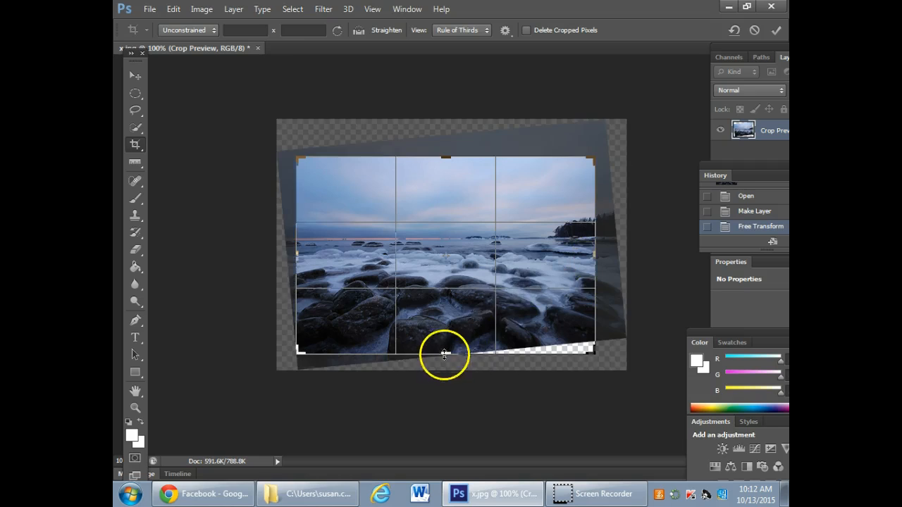
left_click_drag(450, 352, 455, 346)
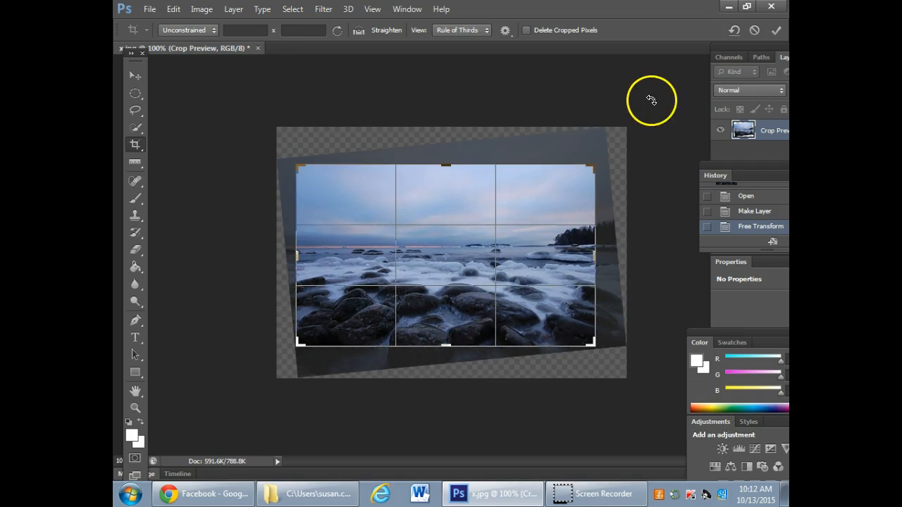
key("Return")
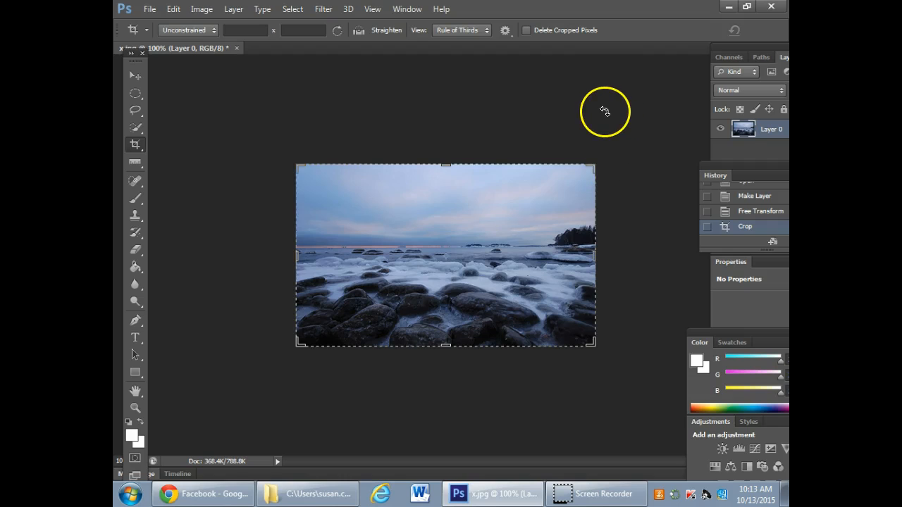
- Close x.jpg without saving and minimize the Photoshop window
left_click(236, 48)
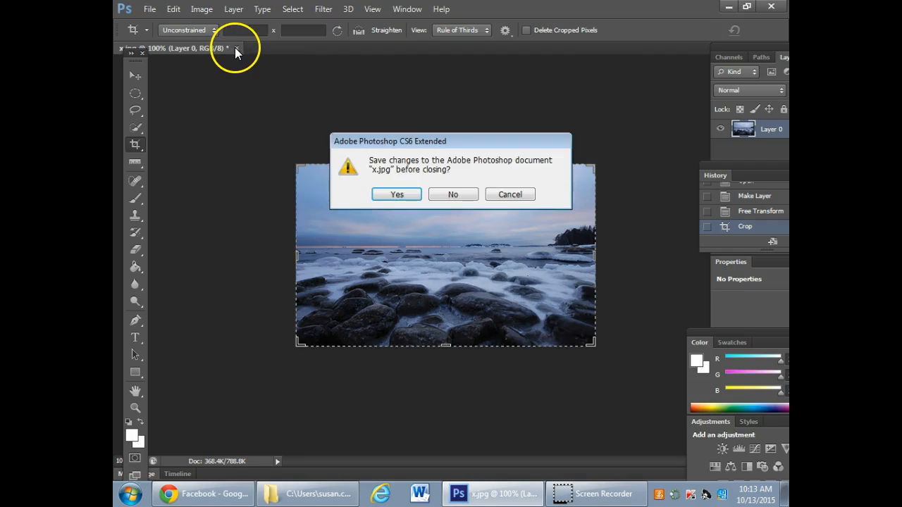
left_click(453, 195)
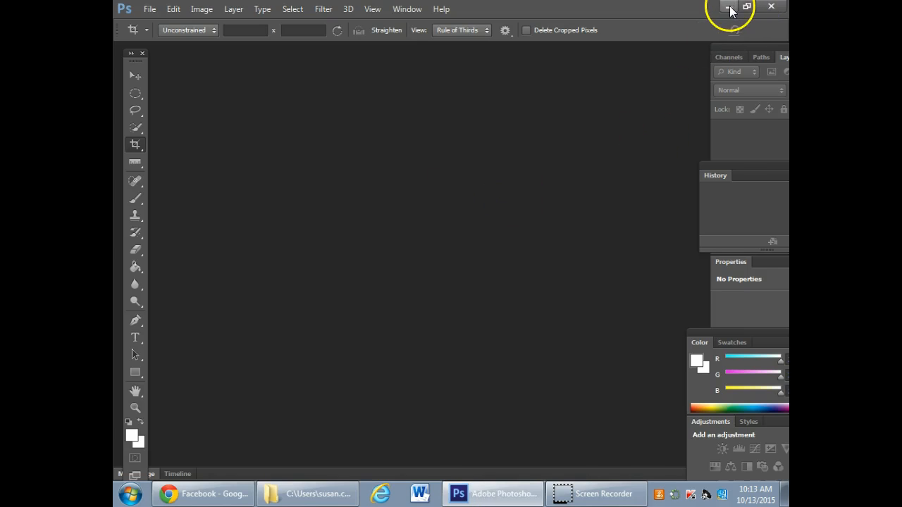
left_click(730, 7)
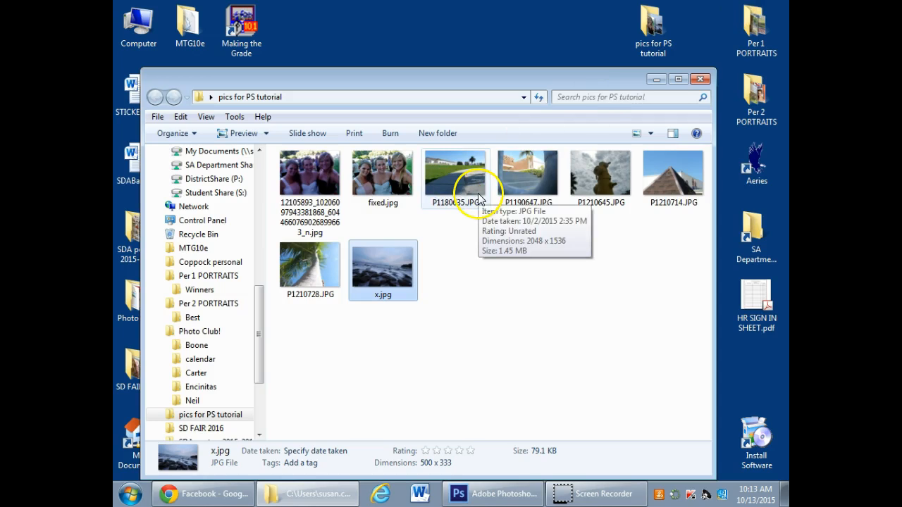
- Open P1210645.JPG from the "pics for PS tutorial" folder in Photoshop
left_click(660, 182)
right_click(660, 181)
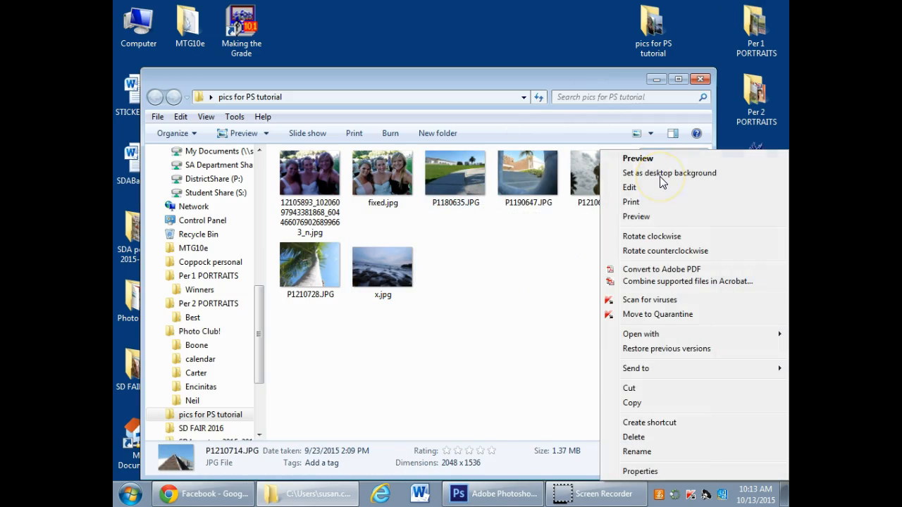
right_click(576, 175)
mouse_move(616, 336)
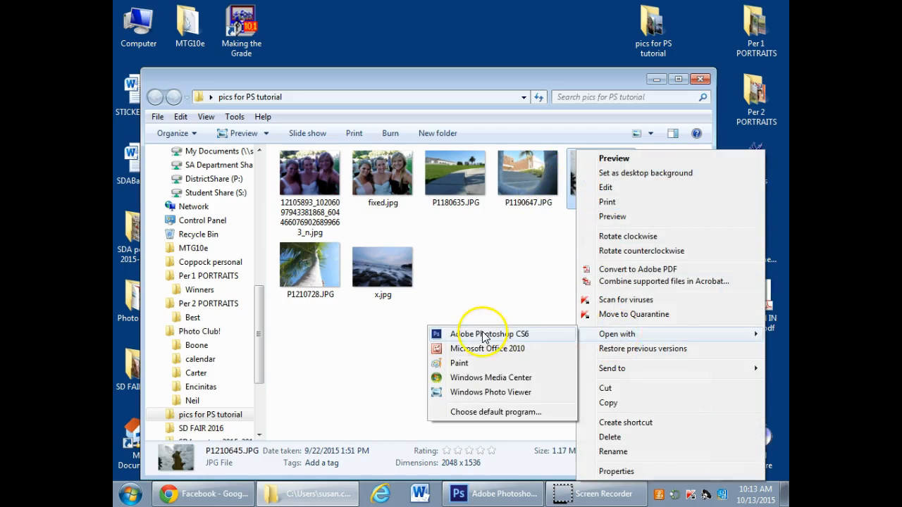
left_click(491, 336)
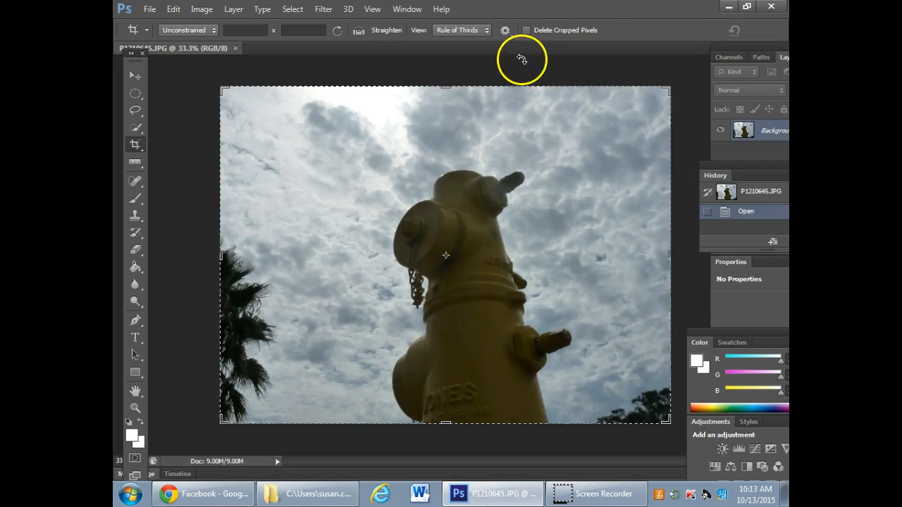
- Switch from Crop to the Move tool and rearrange the floating panels so the hydrant photo's layers and their controls are accessible
left_click(137, 76)
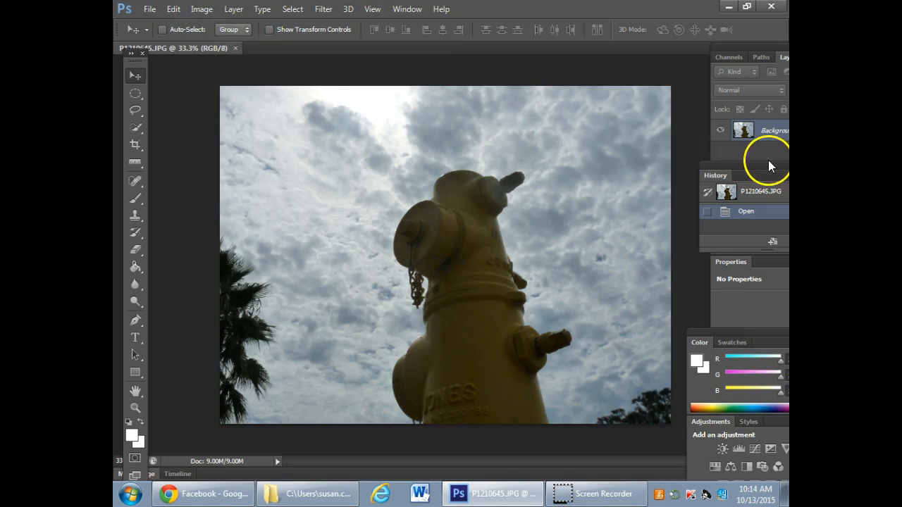
left_click_drag(727, 328, 692, 284)
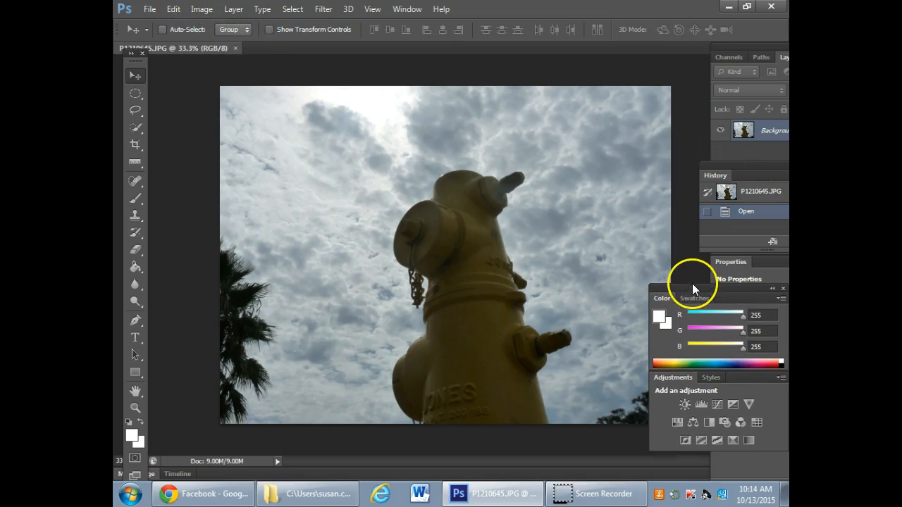
left_click_drag(760, 162, 720, 324)
left_click_drag(740, 286, 750, 334)
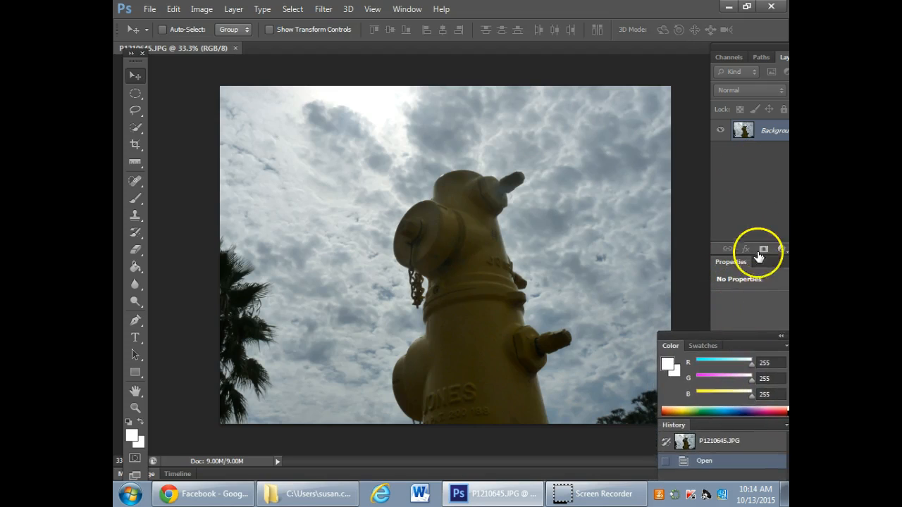
left_click_drag(760, 256, 686, 286)
left_click_drag(758, 57, 738, 68)
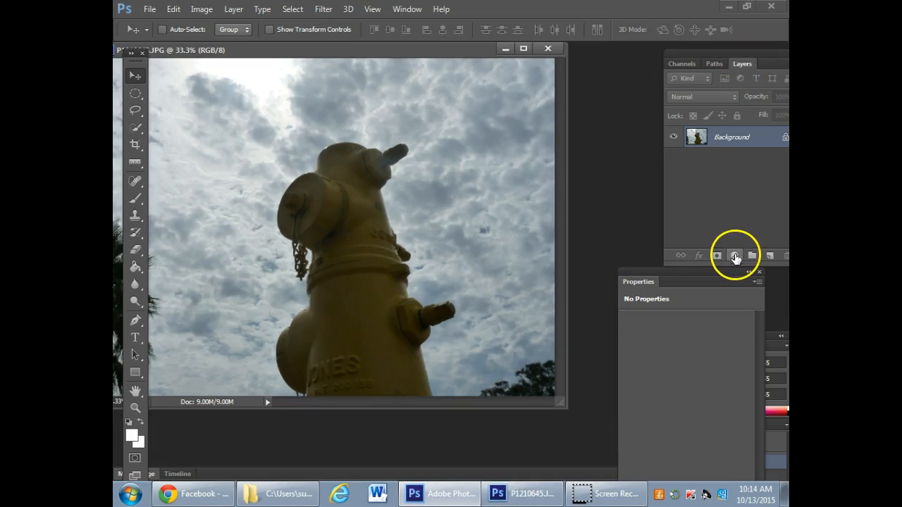
- Duplicate the Background layer under the name "shadows and highlights"
left_click(735, 255)
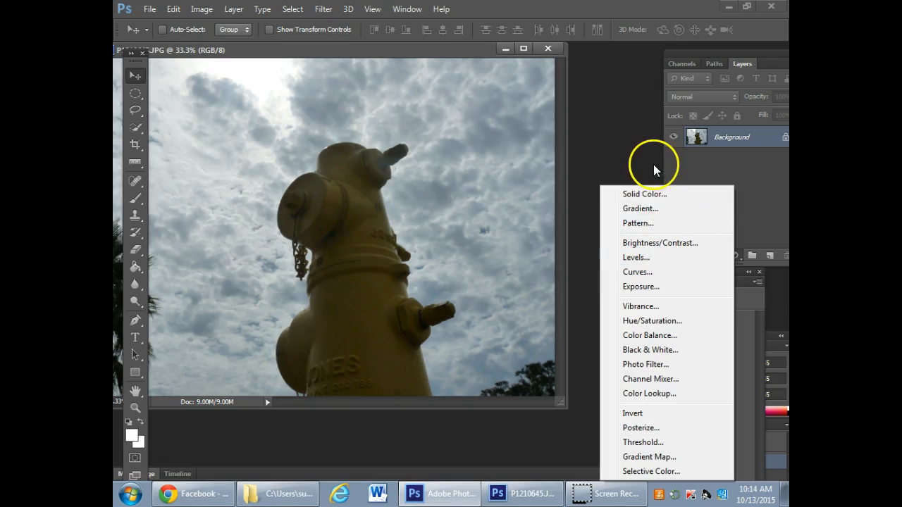
left_click(634, 171)
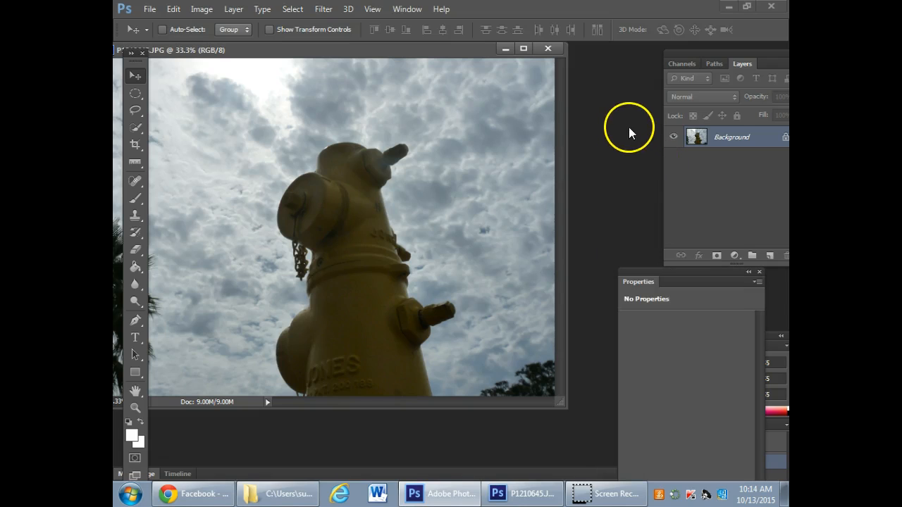
right_click(732, 139)
left_click(711, 171)
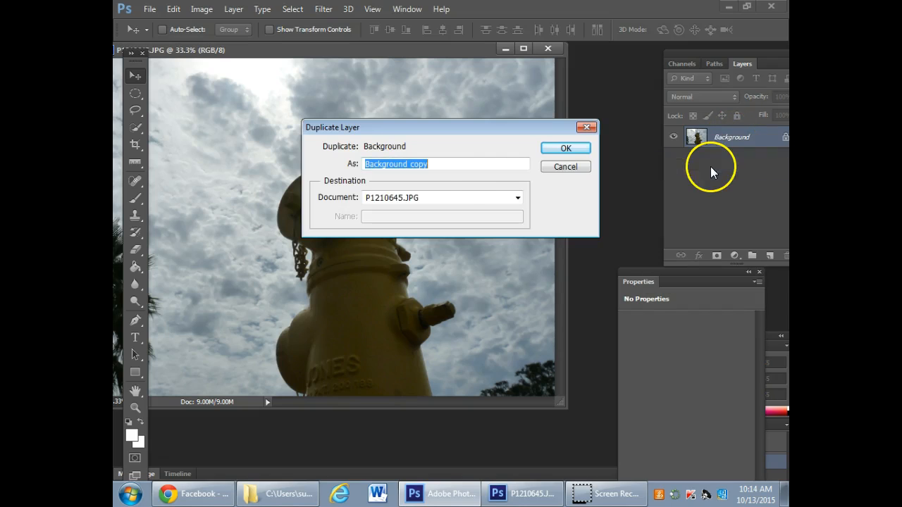
type("shadows and highlights")
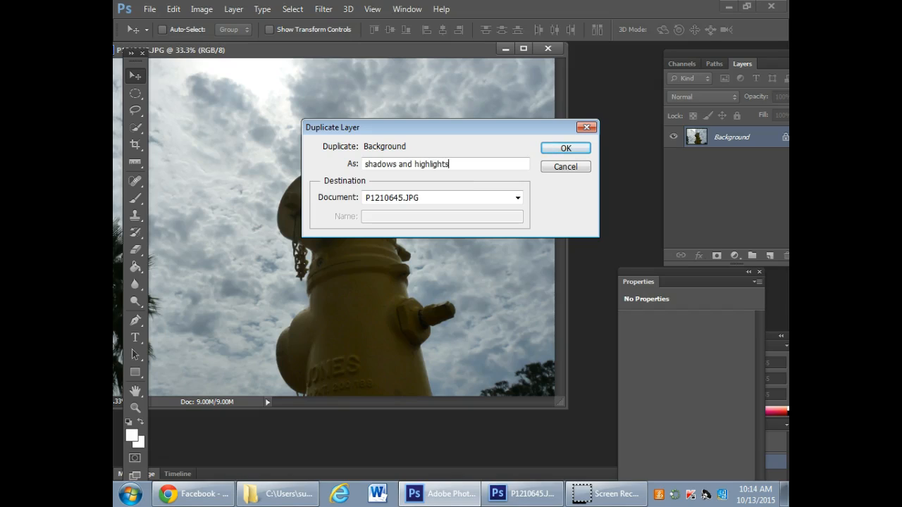
key("Return")
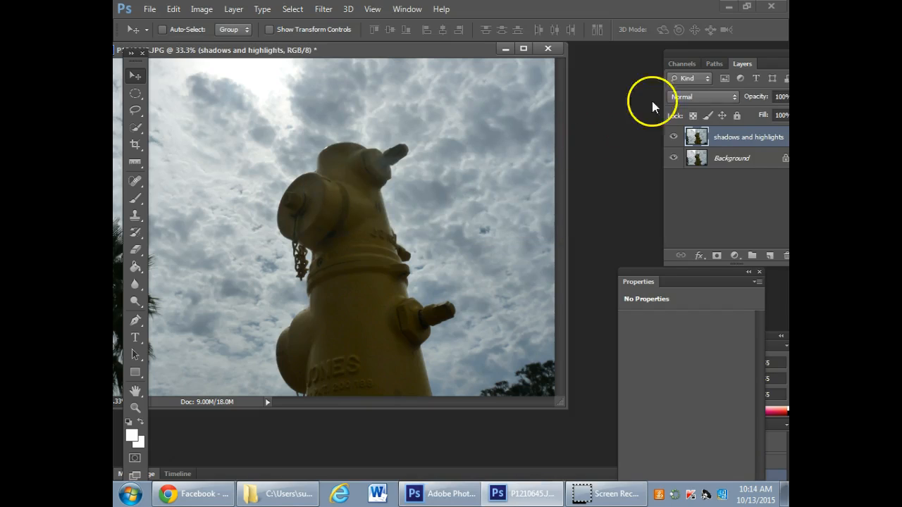
- Start a Shadows/Highlights adjustment on the "shadows and highlights" layer and set the Shadows amount to 39%
left_click_drag(735, 54, 673, 50)
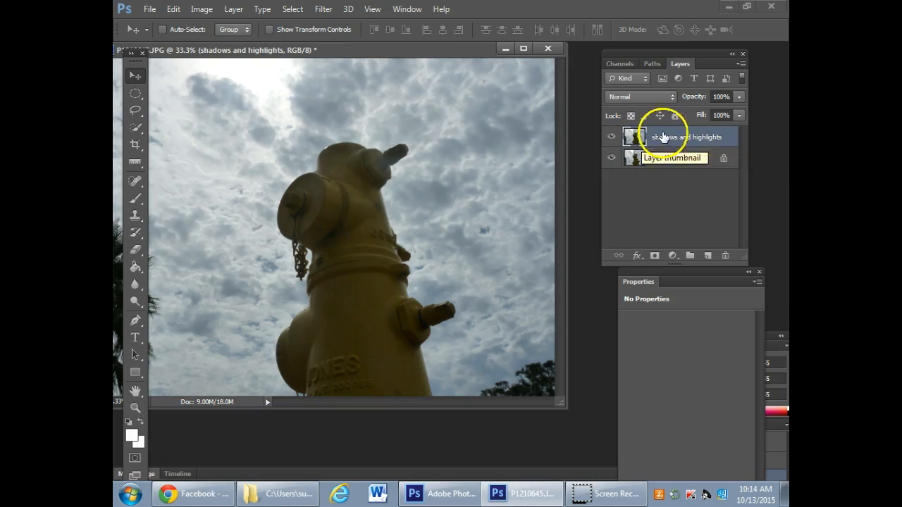
left_click(202, 9)
mouse_move(216, 43)
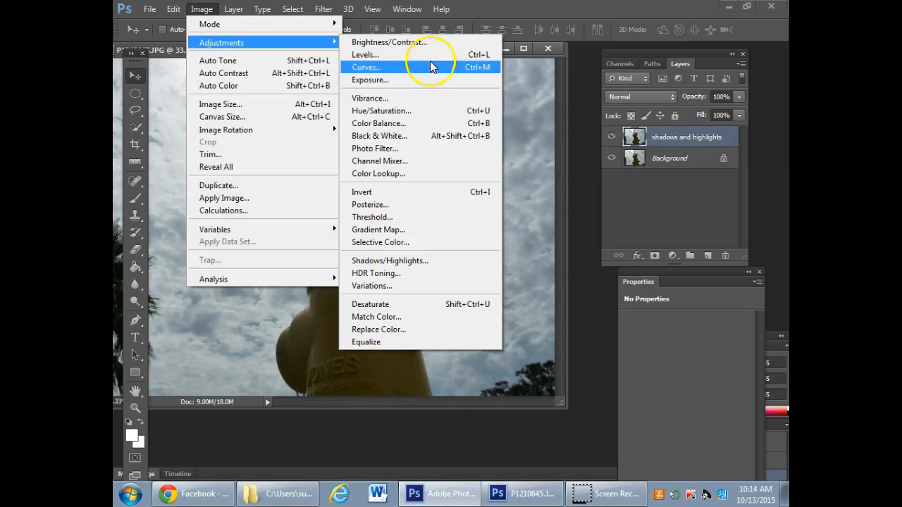
left_click(405, 261)
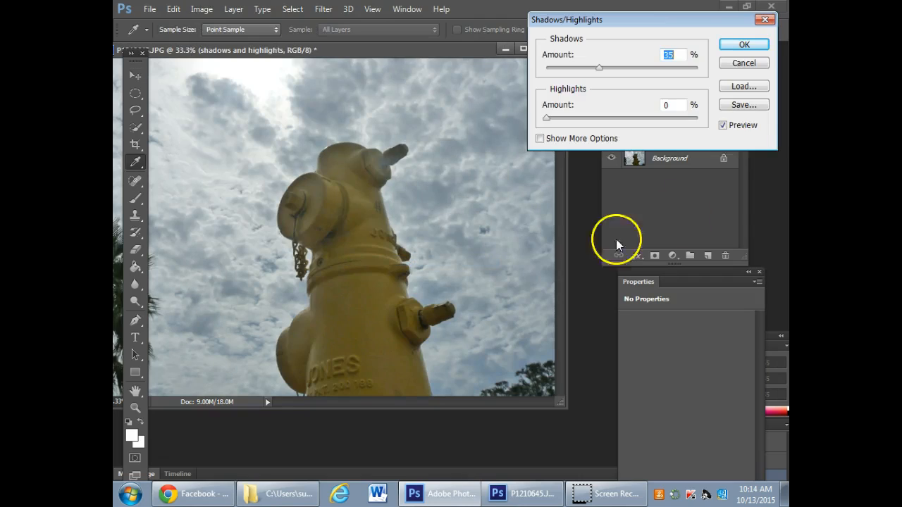
left_click_drag(694, 24, 679, 182)
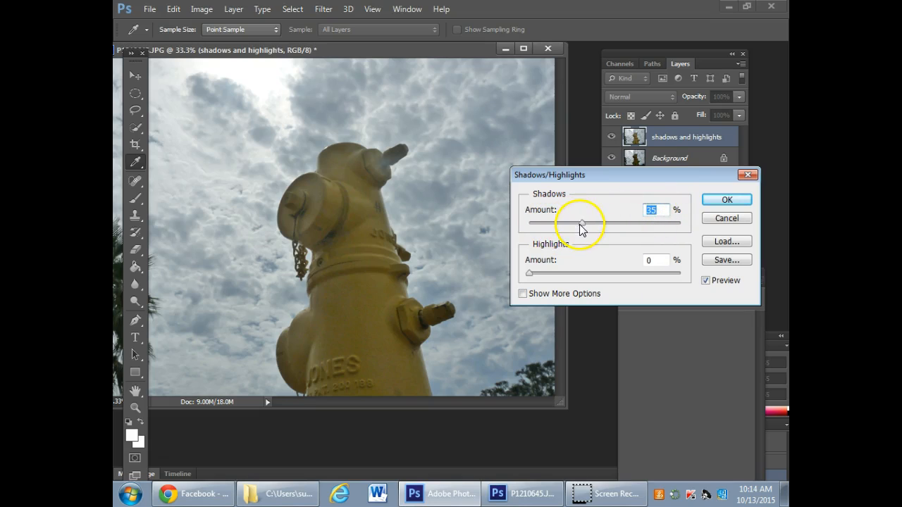
left_click_drag(582, 224, 529, 225)
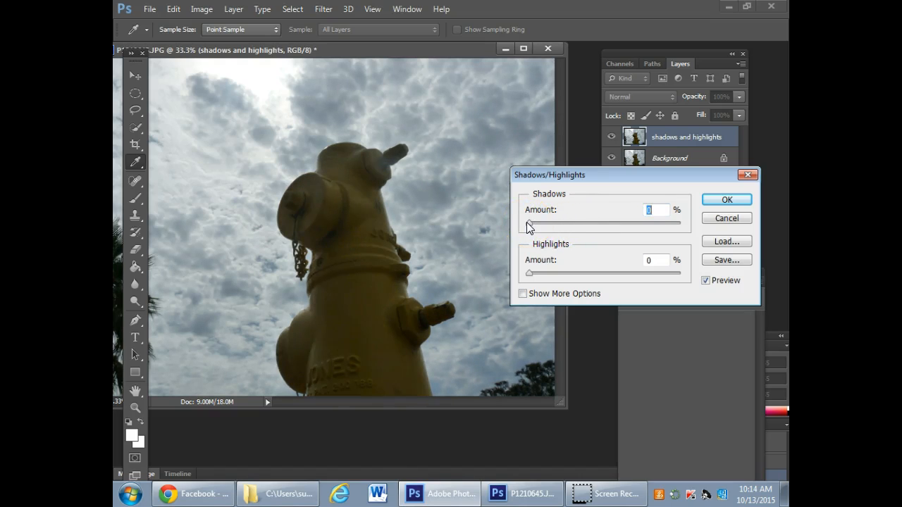
left_click_drag(527, 222, 560, 223)
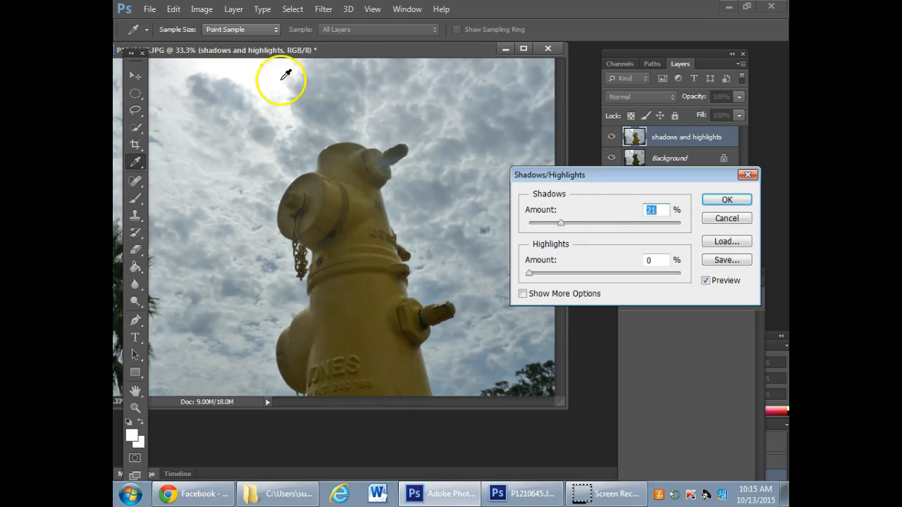
left_click_drag(564, 224, 586, 227)
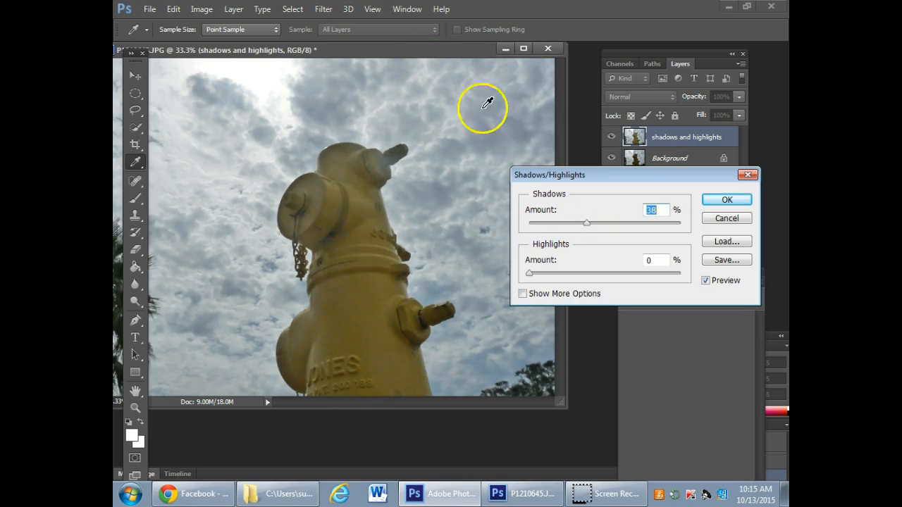
left_click_drag(614, 178, 616, 225)
left_click_drag(477, 44, 514, 59)
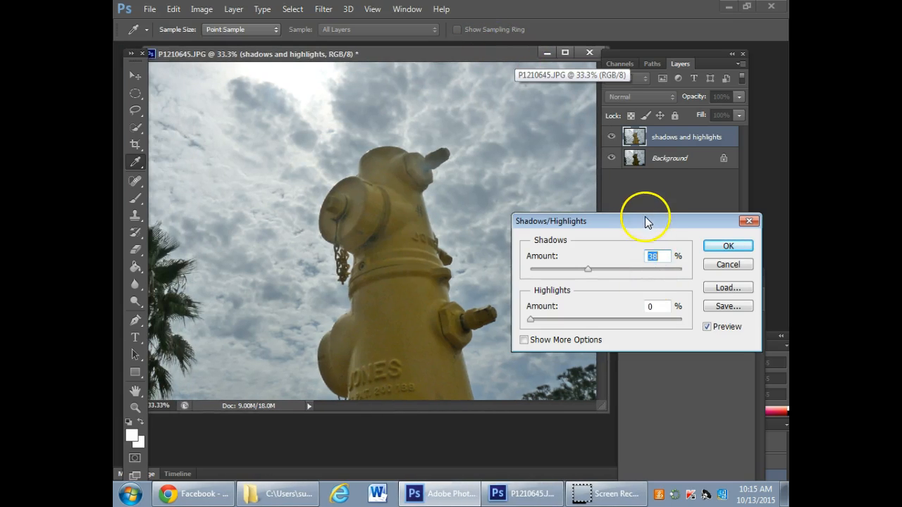
left_click_drag(647, 220, 630, 189)
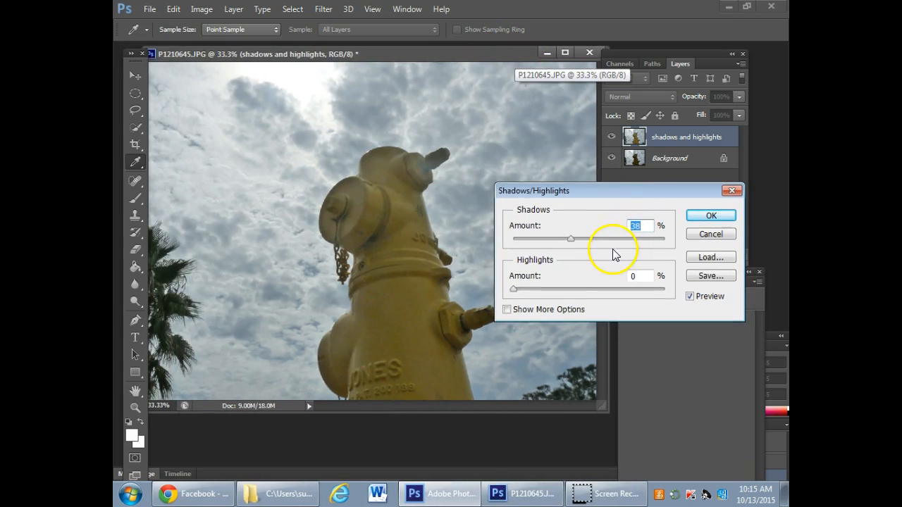
left_click_drag(571, 239, 573, 238)
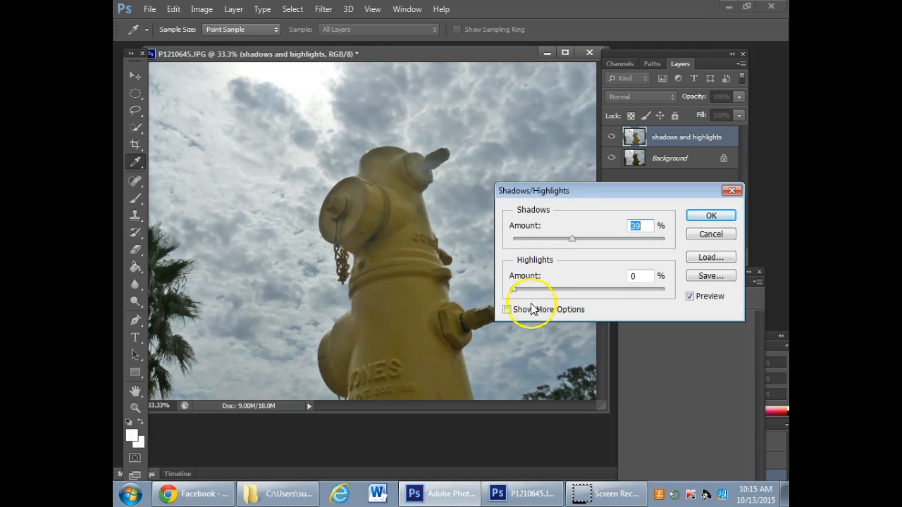
- Set the Highlights amount to 9%, compare the result with the preview off and on, and apply the Shadows/Highlights adjustment
left_click_drag(513, 291, 527, 292)
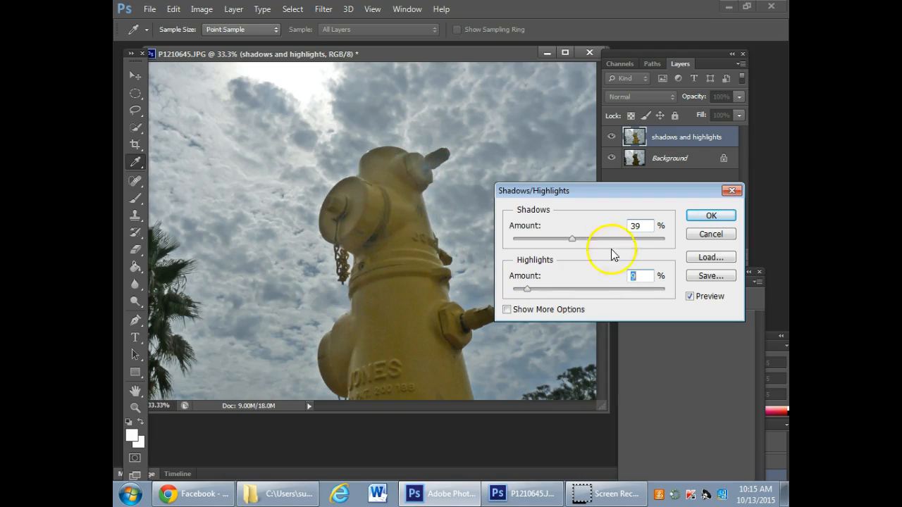
left_click(690, 298)
left_click(691, 298)
left_click(691, 297)
left_click(691, 298)
left_click(691, 298)
left_click(690, 297)
left_click(691, 298)
left_click(690, 297)
left_click(690, 298)
left_click(711, 216)
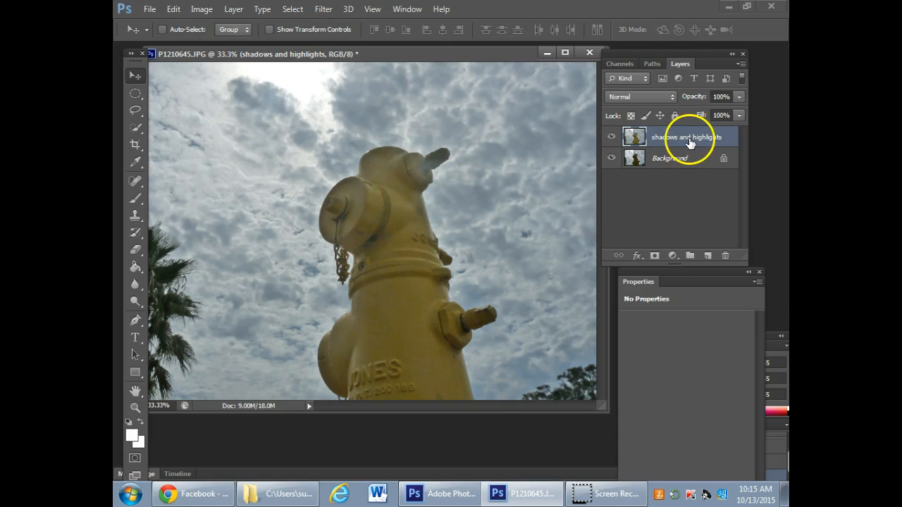
- Add a Brightness/Contrast adjustment layer with Brightness 10 and Contrast 27, and move its settings clear of the photo
left_click(671, 257)
left_click(591, 242)
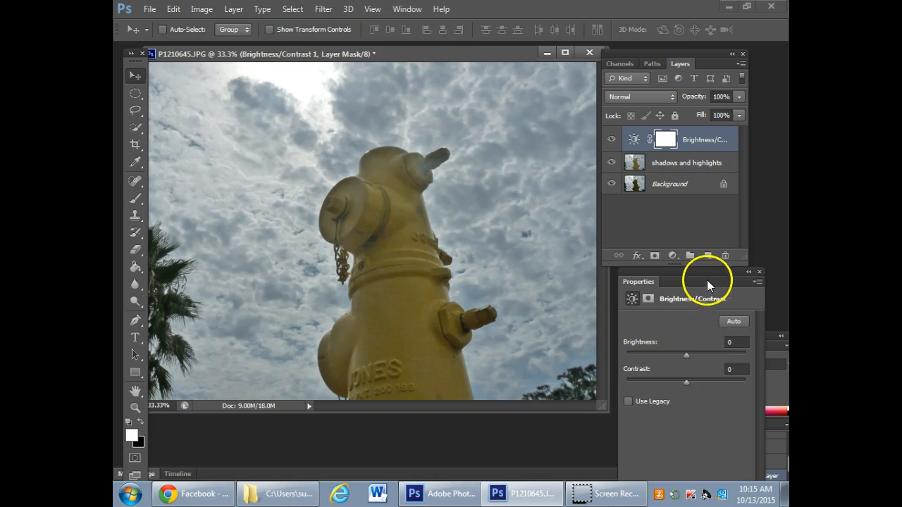
left_click_drag(707, 279, 574, 214)
left_click_drag(544, 277, 562, 306)
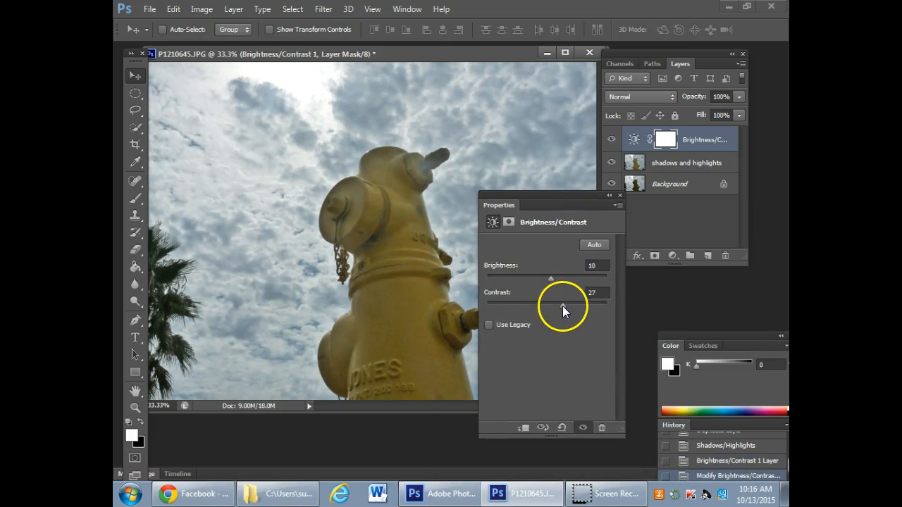
left_click_drag(565, 194, 785, 316)
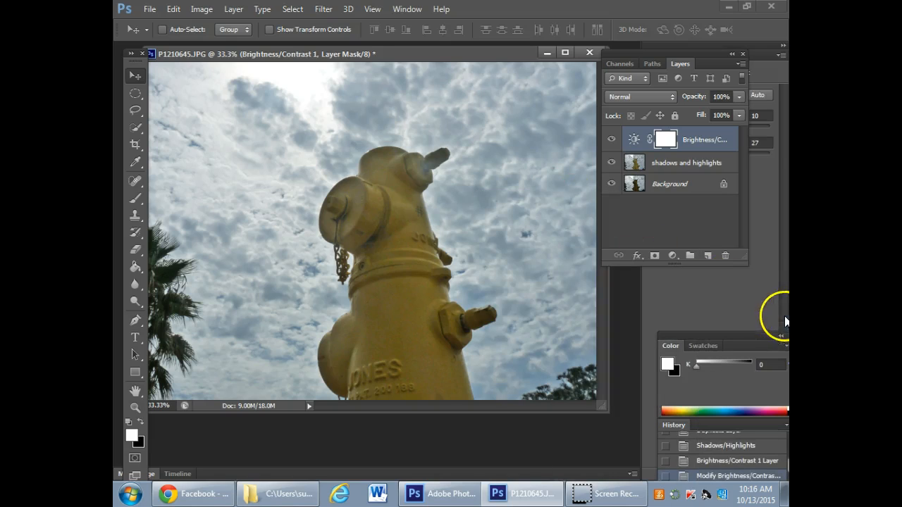
- Compare the photo with the Brightness/Contrast and "shadows and highlights" layers hidden and shown, and dock the Layers panel above Properties
left_click(612, 142)
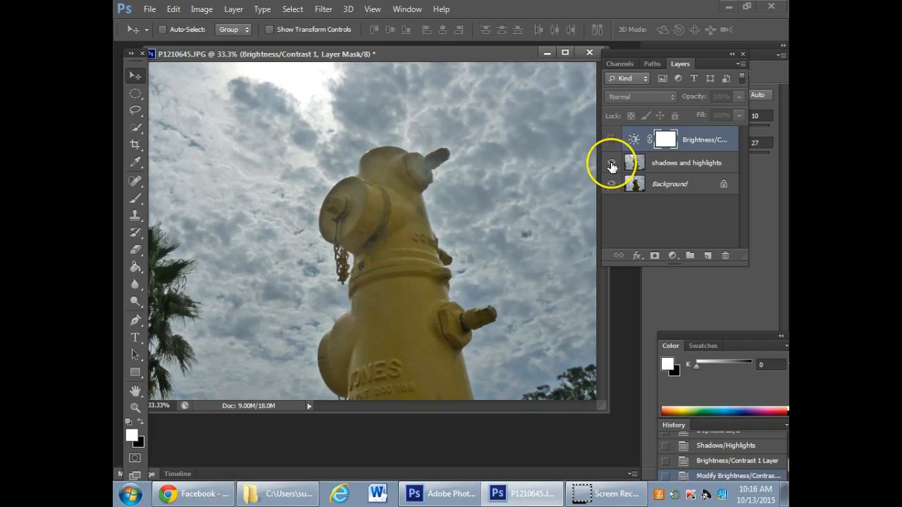
left_click(612, 164)
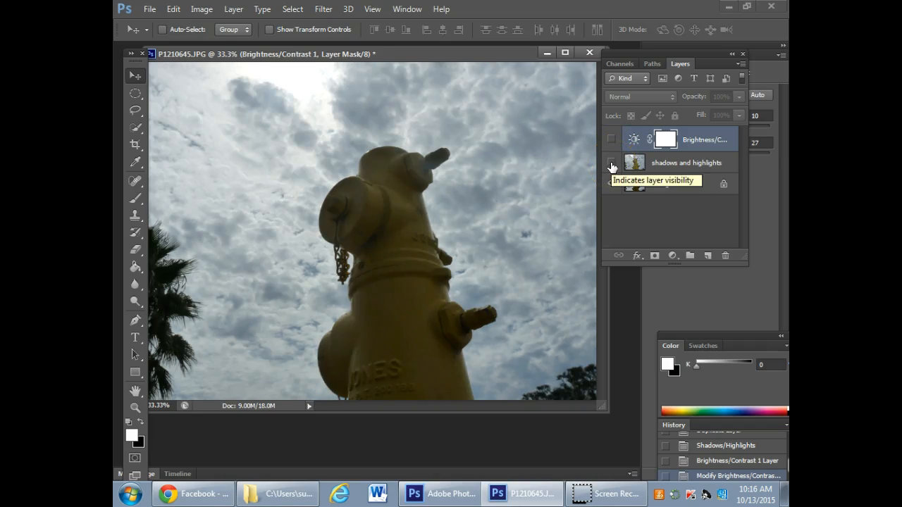
left_click(612, 164)
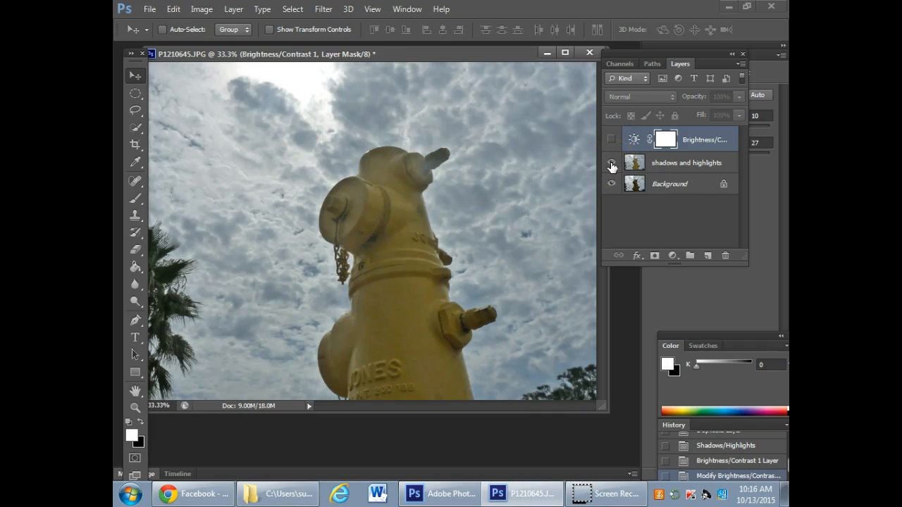
left_click(611, 138)
left_click_drag(683, 62, 729, 45)
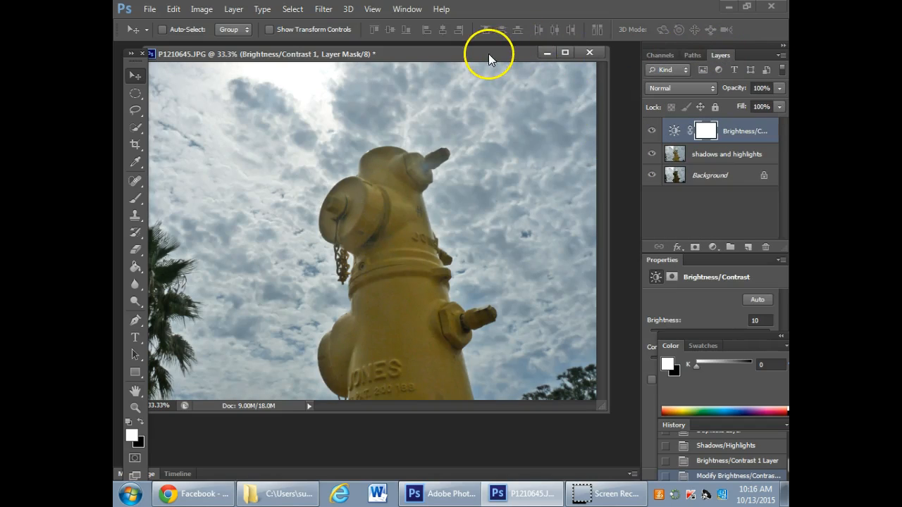
left_click_drag(488, 54, 514, 58)
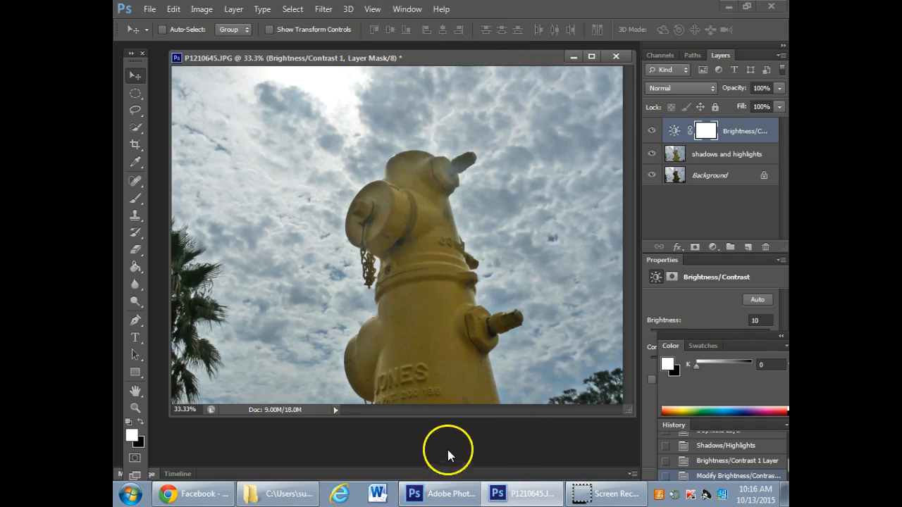
- Choose the Dodge tool, enlarge its brush to 300, and try to lighten the hydrant on the Brightness/Contrast layer mask
left_click(136, 266)
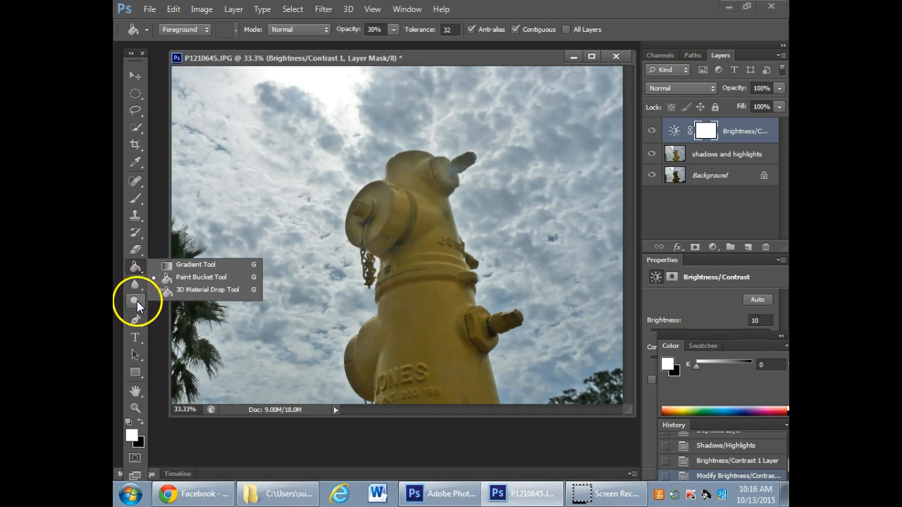
left_click(135, 302)
left_click_drag(141, 315, 175, 276)
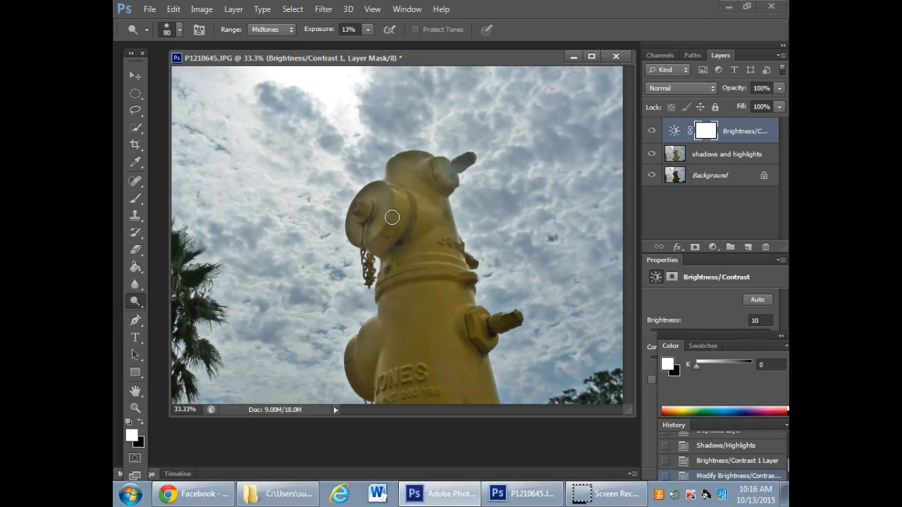
key("bracketright")
key("bracketright")
key("bracketright")
key("bracketright")
key("x")
key("bracketright")
key("bracketright")
mouse_move(392, 214)
left_mouse_down()
mouse_move(394, 126)
mouse_move(435, 225)
mouse_move(409, 175)
mouse_move(454, 404)
mouse_move(406, 218)
mouse_move(393, 197)
mouse_move(376, 217)
mouse_move(404, 349)
mouse_move(393, 214)
mouse_move(451, 399)
left_mouse_up()
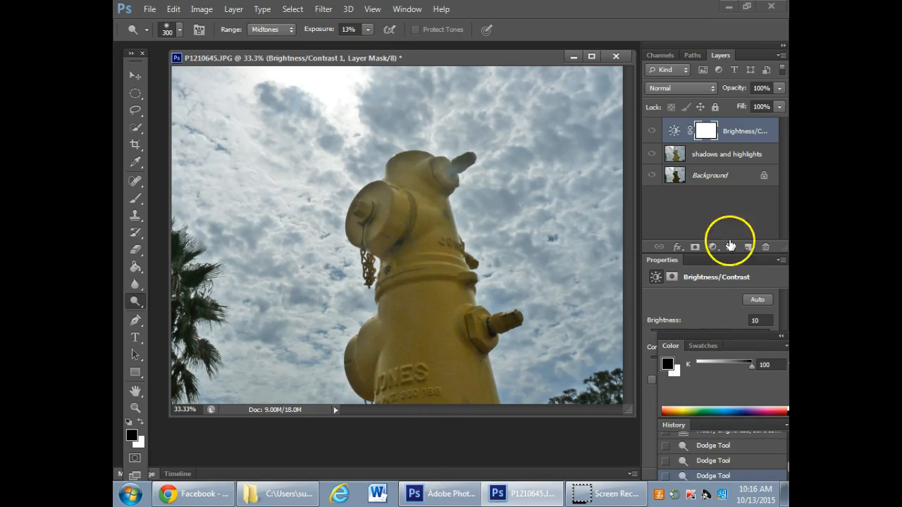
- Lighten the hydrant's dark areas on the "shadows and highlights" layer with the Dodge tool at brush size 300 and 13% exposure
left_click(719, 155)
mouse_move(382, 215)
left_mouse_down()
mouse_move(409, 284)
mouse_move(477, 383)
left_mouse_up()
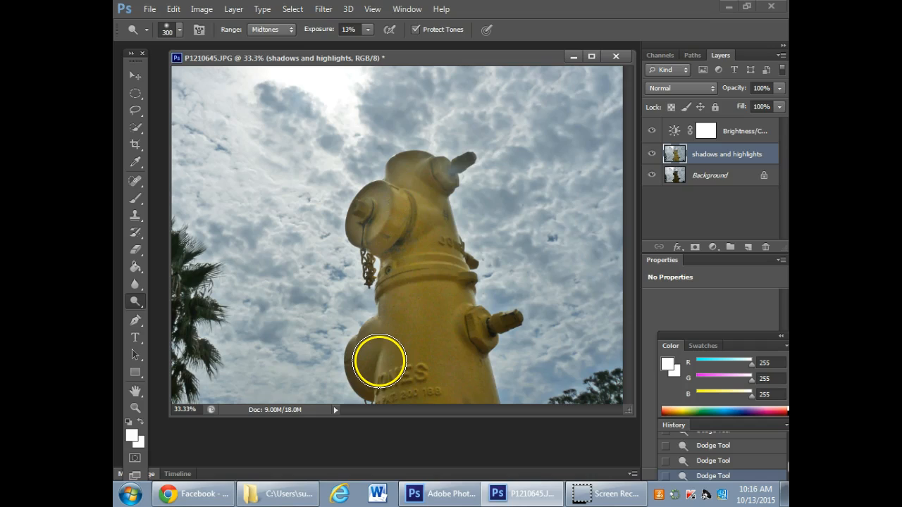
- Lighten the hydrant's lower side cap and upper body with the Dodge tool at brush size 150
key("p")
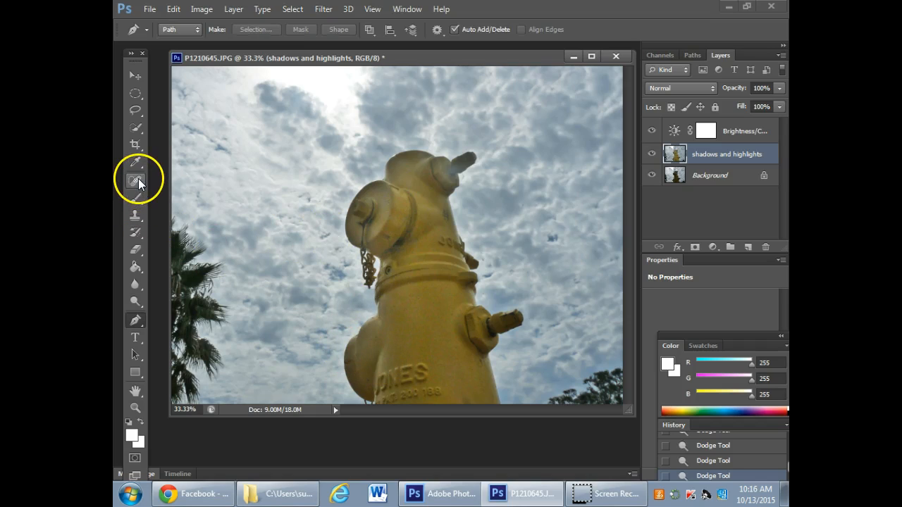
left_click(136, 301)
key("bracketleft")
key("bracketleft")
key("bracketleft")
key("bracketleft")
key("bracketleft")
key("bracketleft")
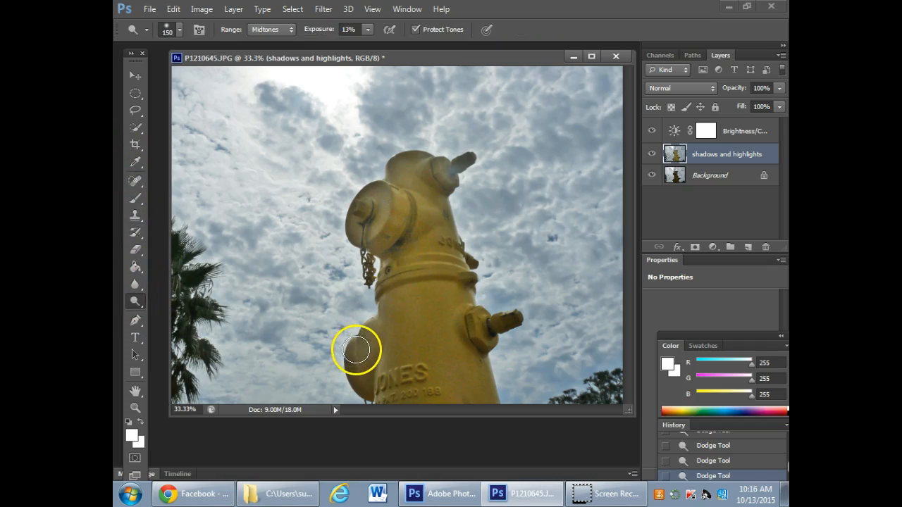
left_click_drag(358, 346, 378, 393)
mouse_move(427, 208)
left_mouse_down()
mouse_move(373, 186)
mouse_move(366, 244)
mouse_move(377, 202)
mouse_move(417, 182)
left_mouse_up()
- Lighten the hydrant's smaller dark details around the side bolt with the Dodge brush at size 80, and reduce the brush to 70
key("bracketleft")
key("bracketleft")
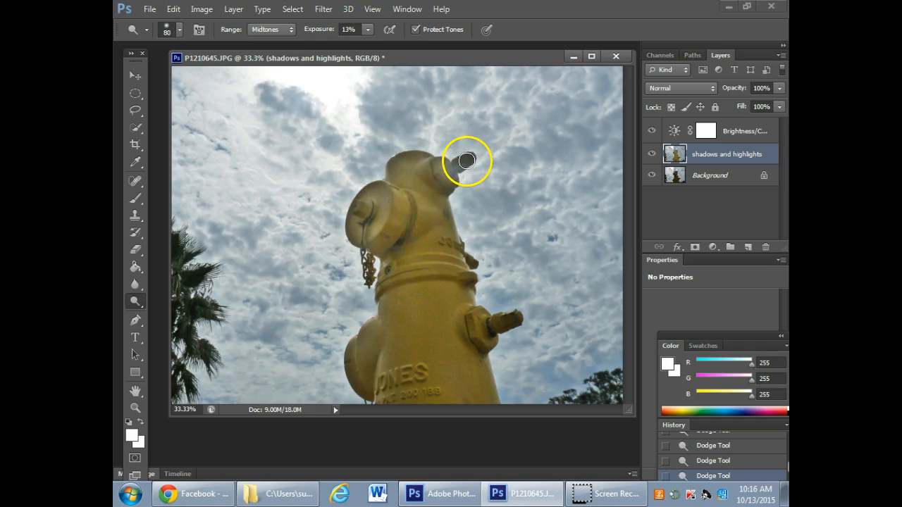
mouse_move(448, 301)
left_mouse_down()
mouse_move(505, 323)
mouse_move(470, 328)
mouse_move(506, 322)
mouse_move(474, 337)
mouse_move(513, 318)
mouse_move(467, 336)
mouse_move(479, 313)
mouse_move(480, 343)
mouse_move(488, 344)
mouse_move(472, 308)
left_mouse_up()
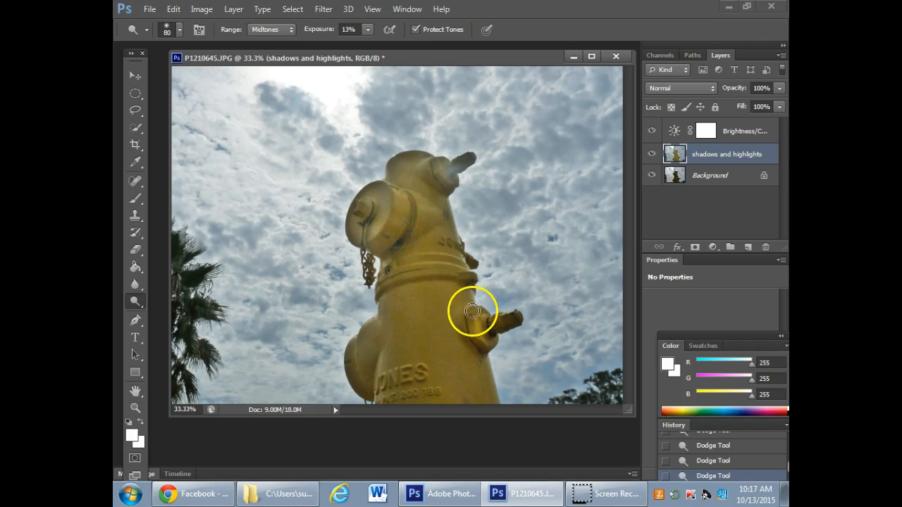
key("bracketleft")
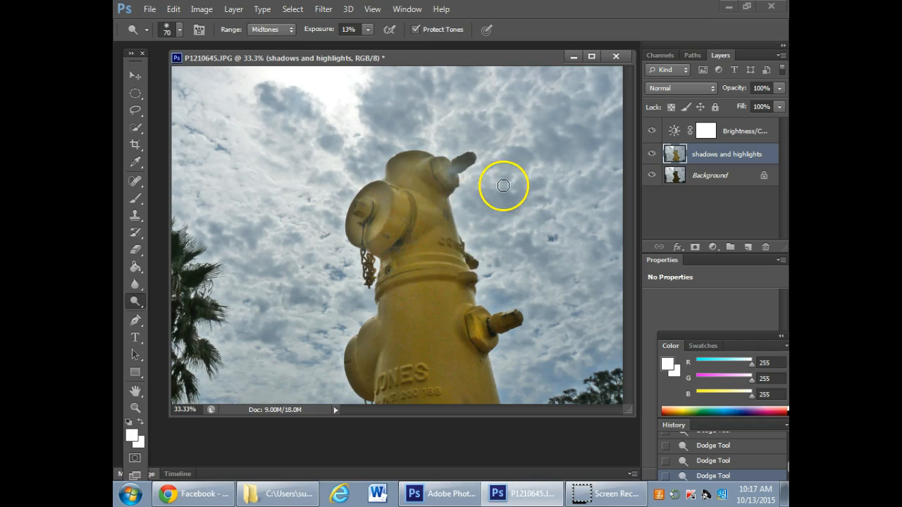
- Compare the hydrant photo with the Brightness/Contrast and "shadows and highlights" layers hidden and shown again
left_click(652, 131)
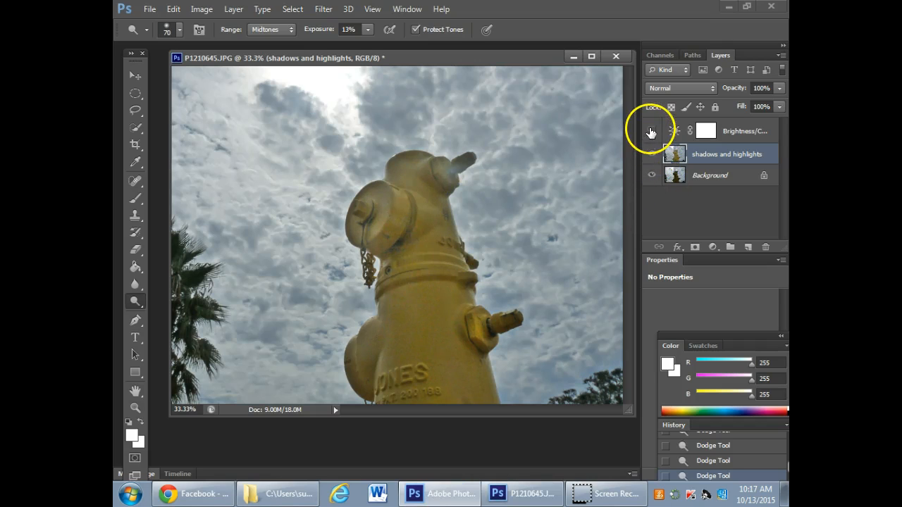
left_click(652, 154)
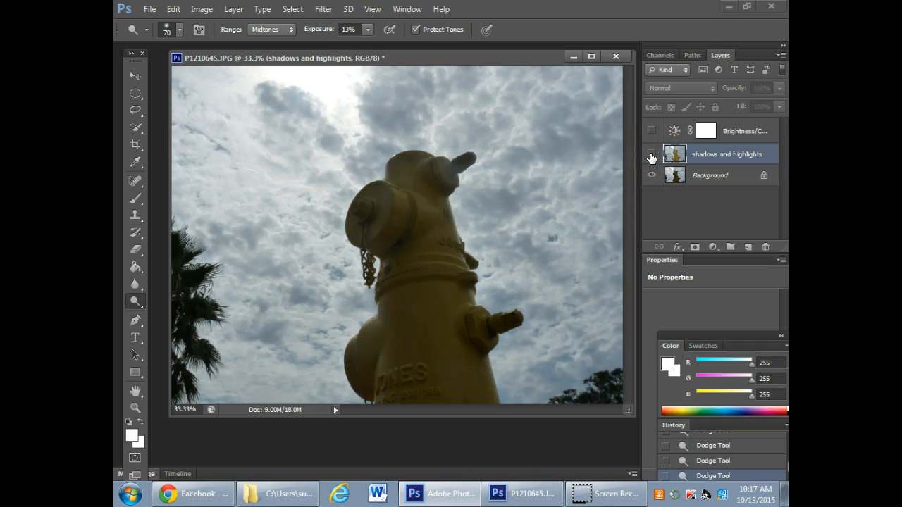
left_click(652, 154)
left_click(651, 131)
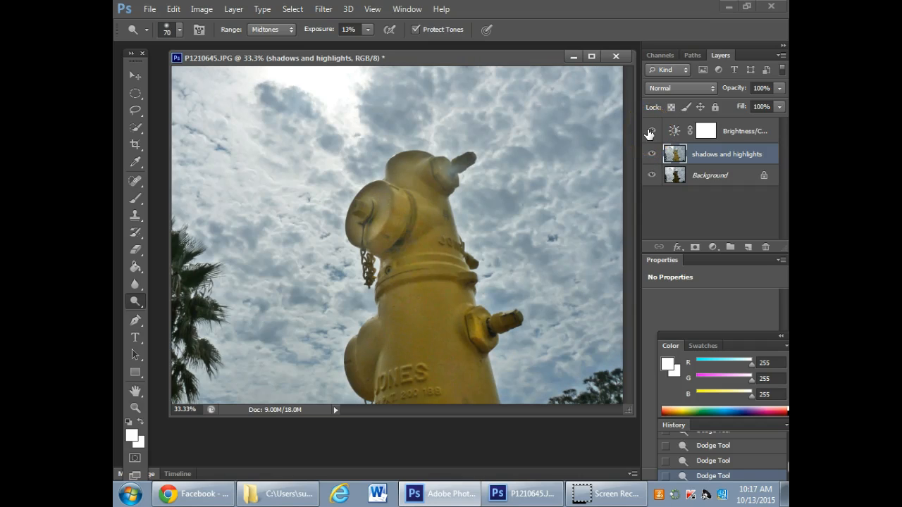
- Close the hydrant photo without saving, and open P1210714.JPG from the "pics for PS tutorial" folder in Photoshop
left_click(616, 57)
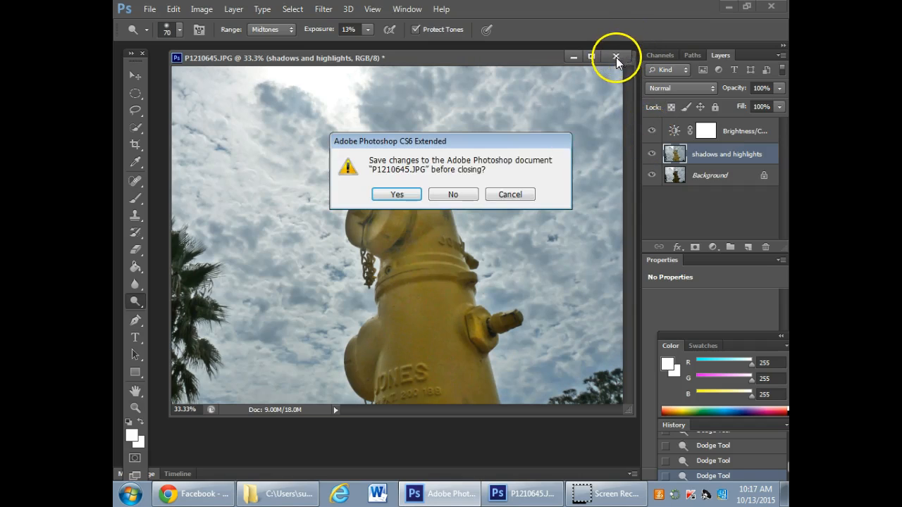
left_click(454, 194)
left_click(728, 7)
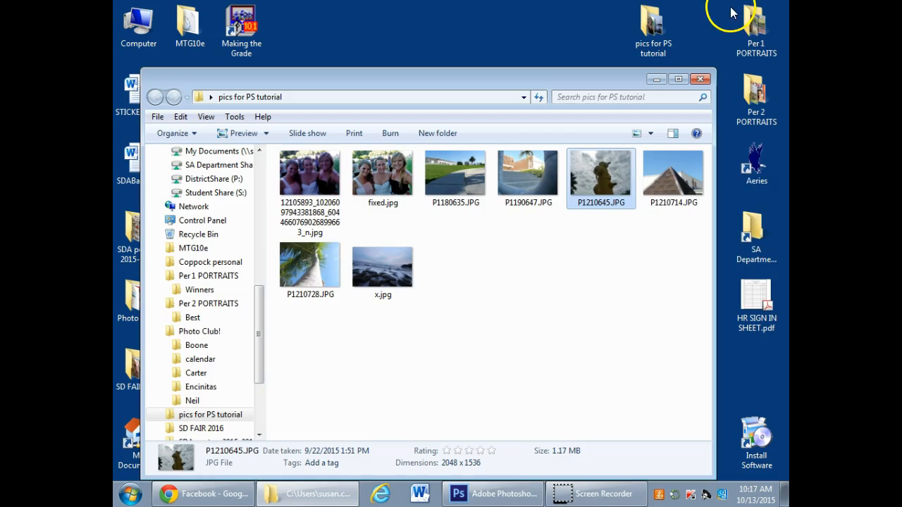
right_click(669, 172)
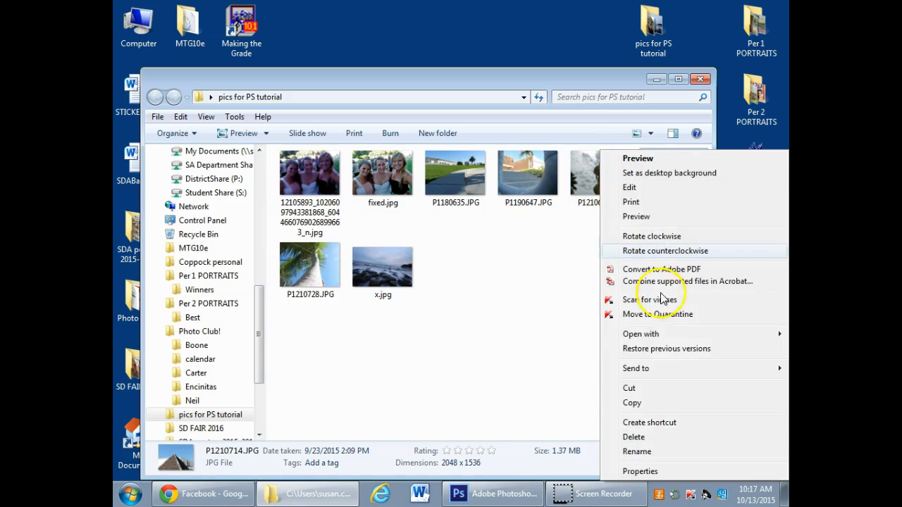
mouse_move(638, 334)
left_click(526, 335)
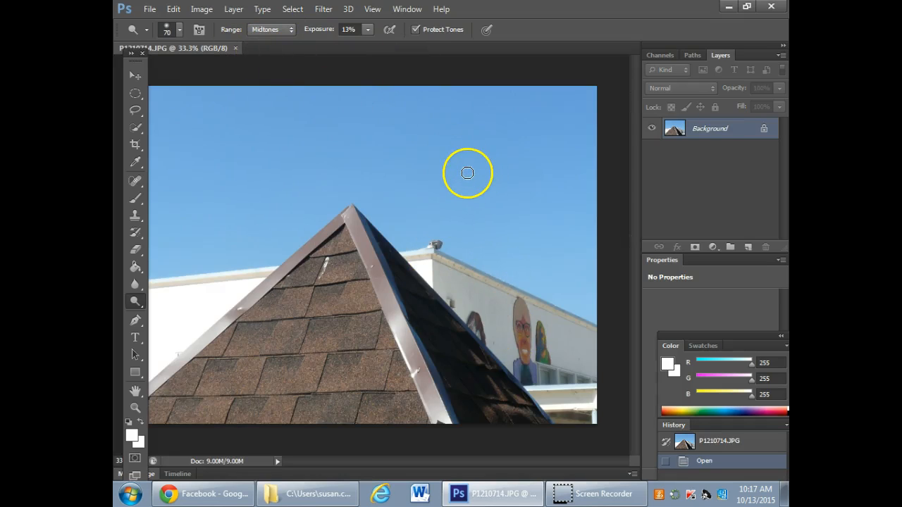
- Duplicate the Background layer under the name "shadows and highlights"
right_click(705, 134)
left_click(701, 162)
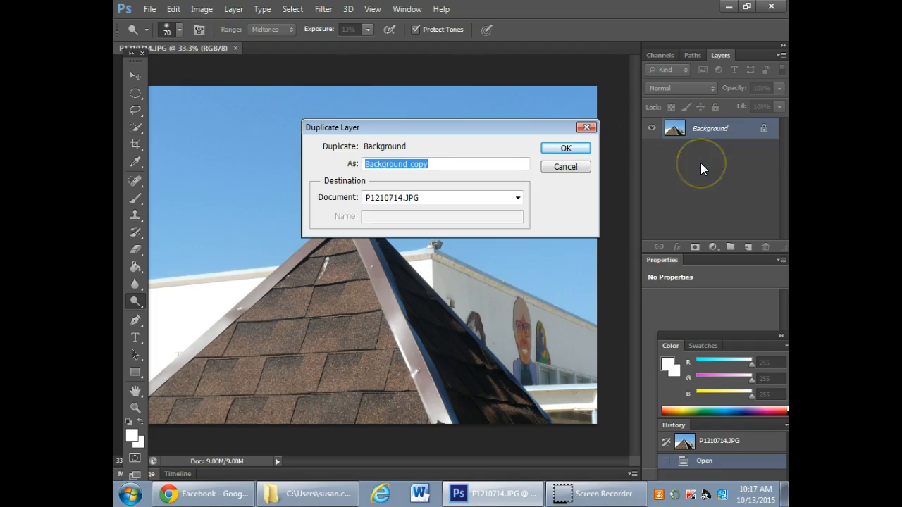
type("shadows and highlights")
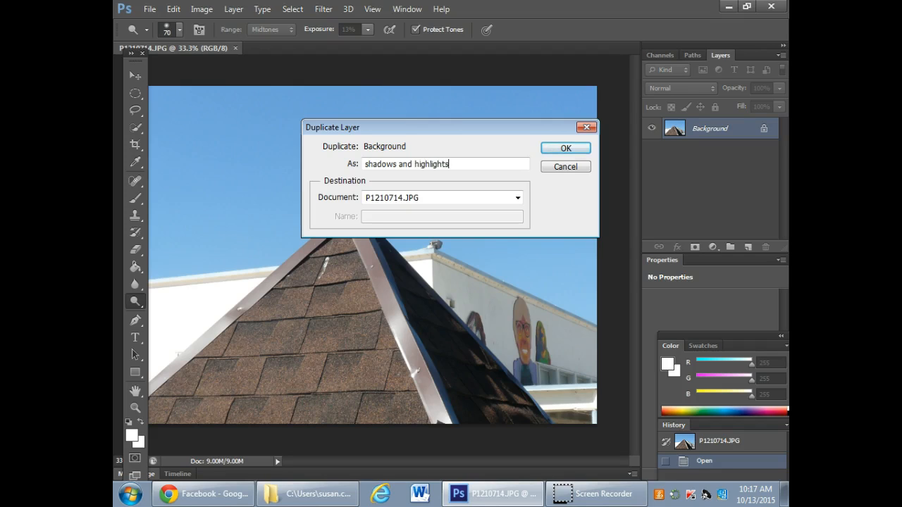
key("Return")
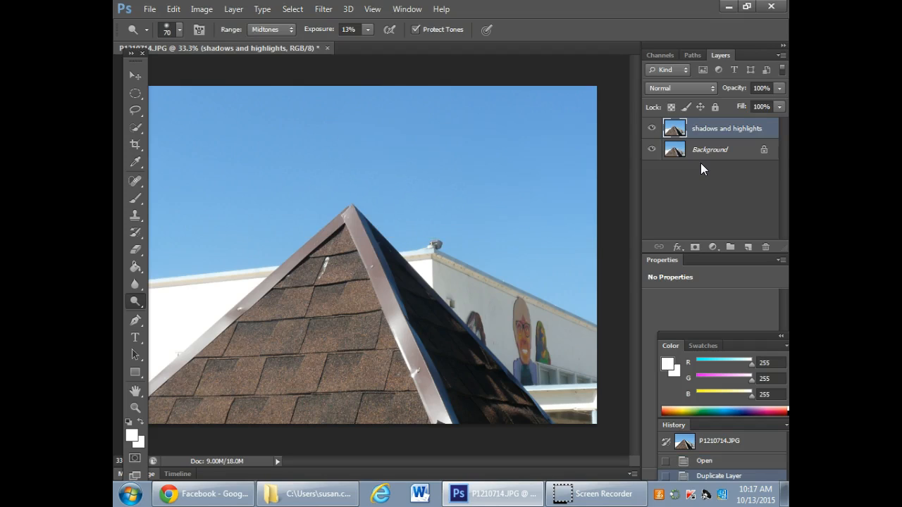
- Start a Shadows/Highlights adjustment on the duplicate layer with its dialog clear of the photo, and set the Shadows amount to 18%
left_click(201, 8)
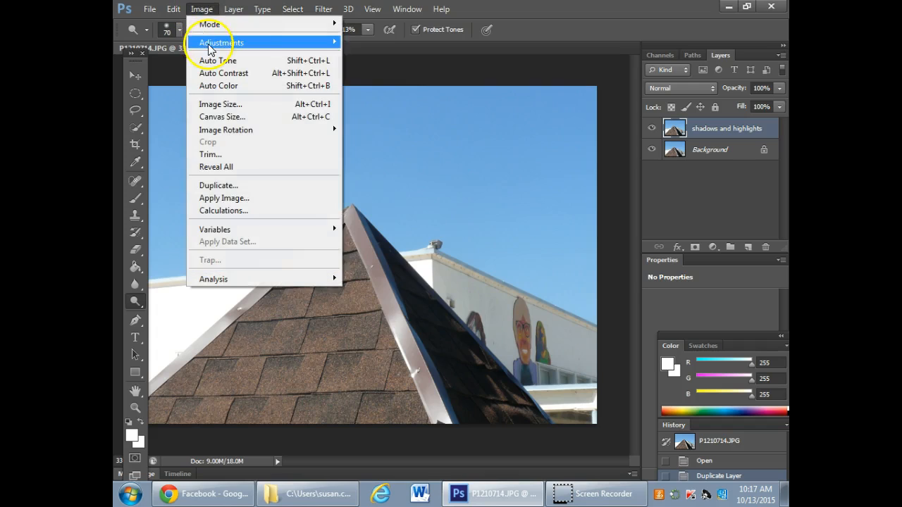
mouse_move(209, 49)
left_click(423, 259)
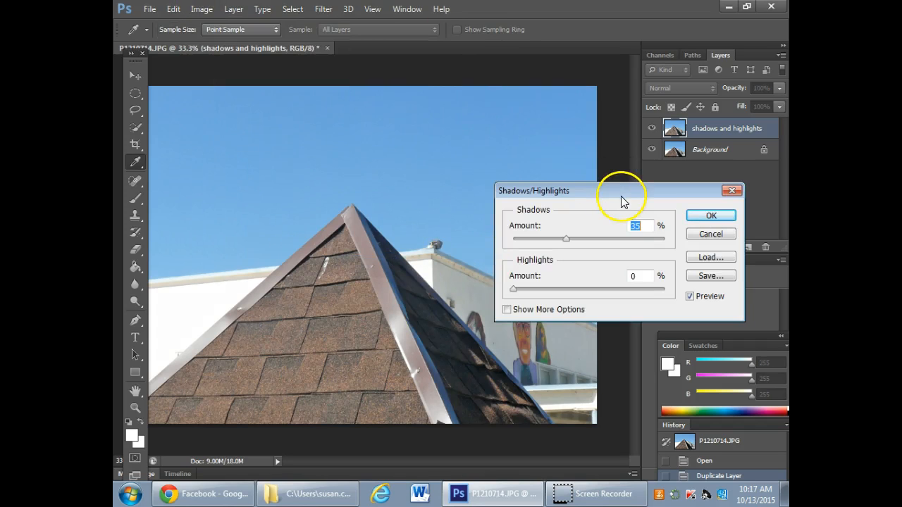
left_click_drag(625, 193, 707, 177)
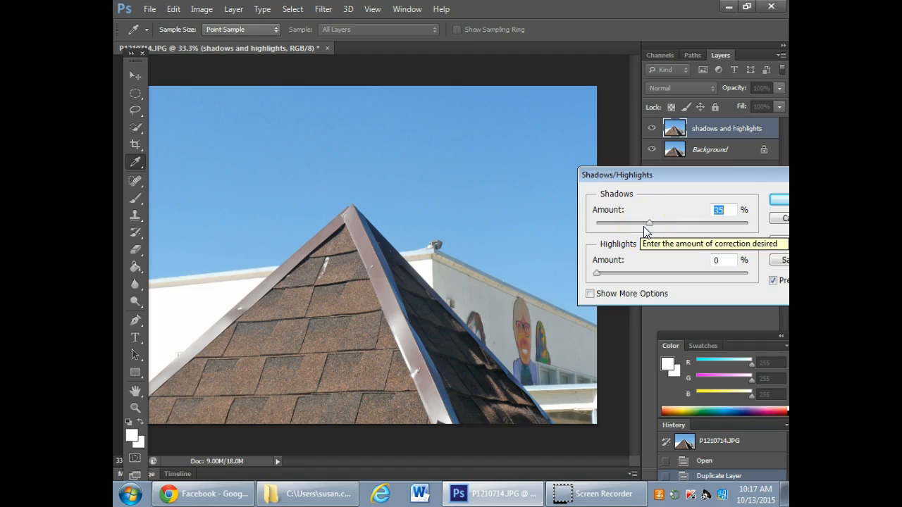
left_click_drag(648, 223, 625, 227)
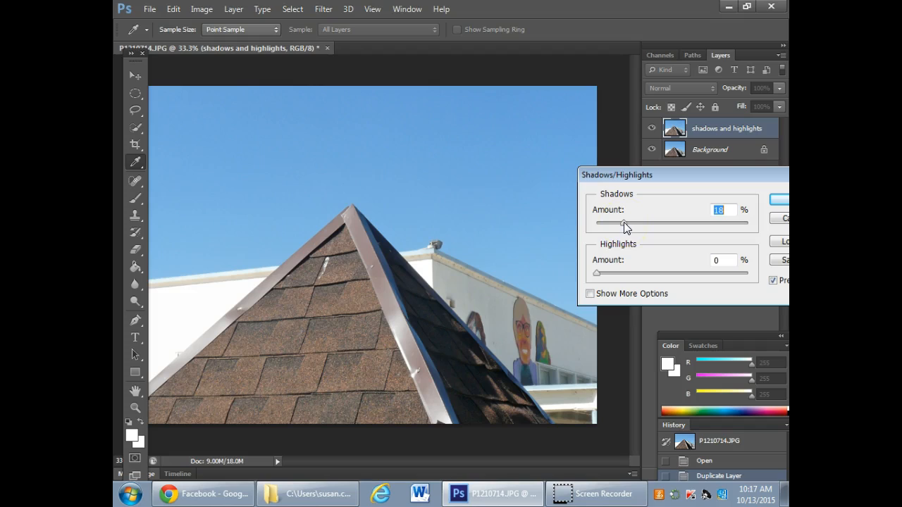
- Try several Highlights amounts up to 52% to darken the sky, and settle on 18%
left_click(601, 274)
left_click_drag(597, 275, 627, 275)
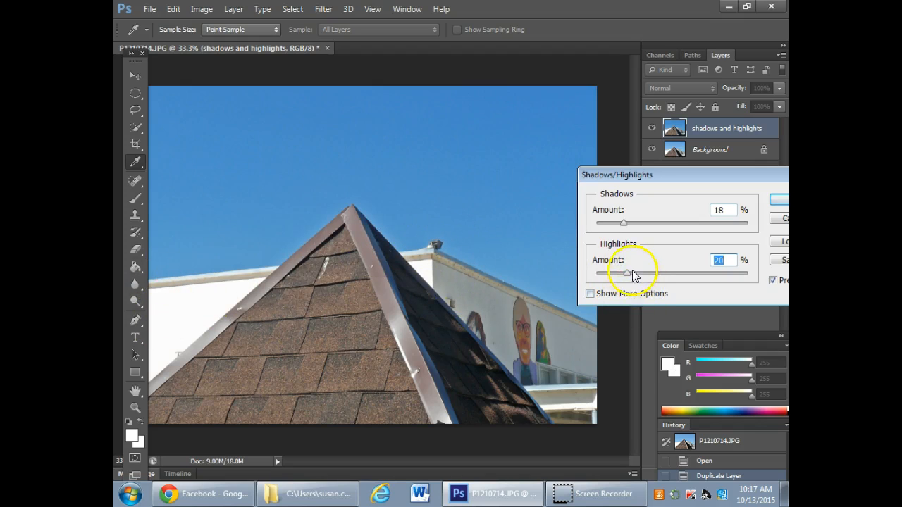
left_click_drag(627, 276, 674, 276)
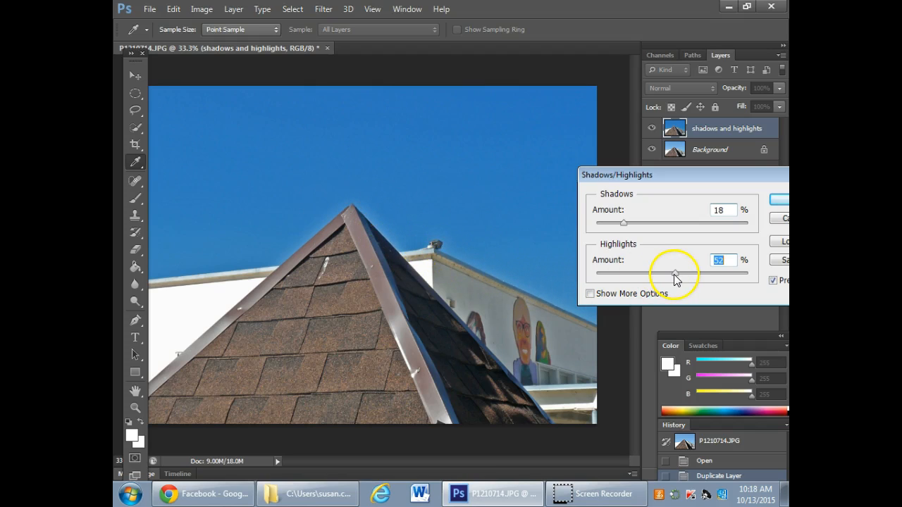
left_click_drag(674, 279, 643, 279)
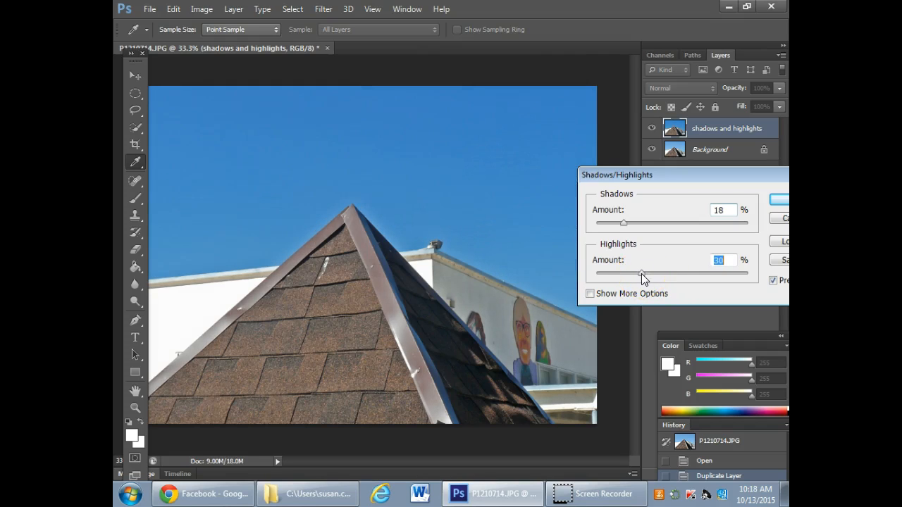
left_click_drag(641, 274, 629, 274)
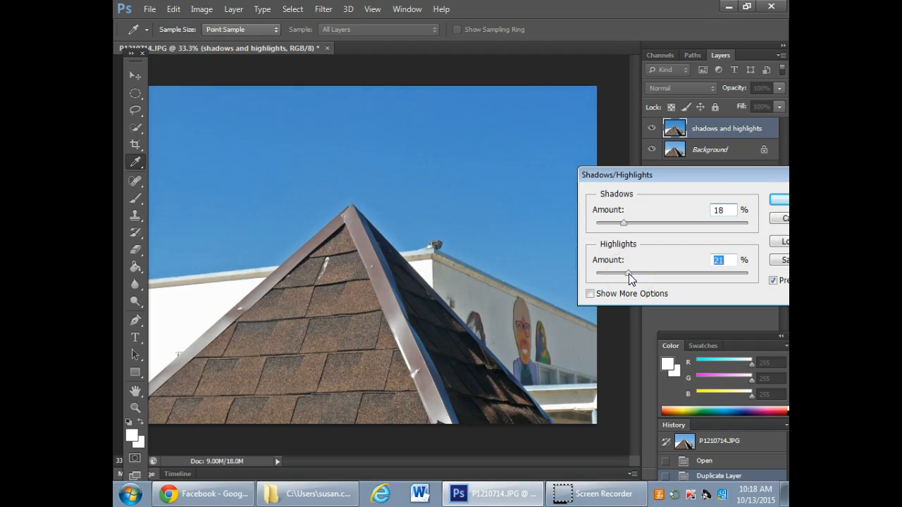
left_click_drag(629, 274, 625, 274)
- Compare the photo with the Shadows/Highlights preview off and on, and apply the adjustment
left_click_drag(687, 174, 628, 157)
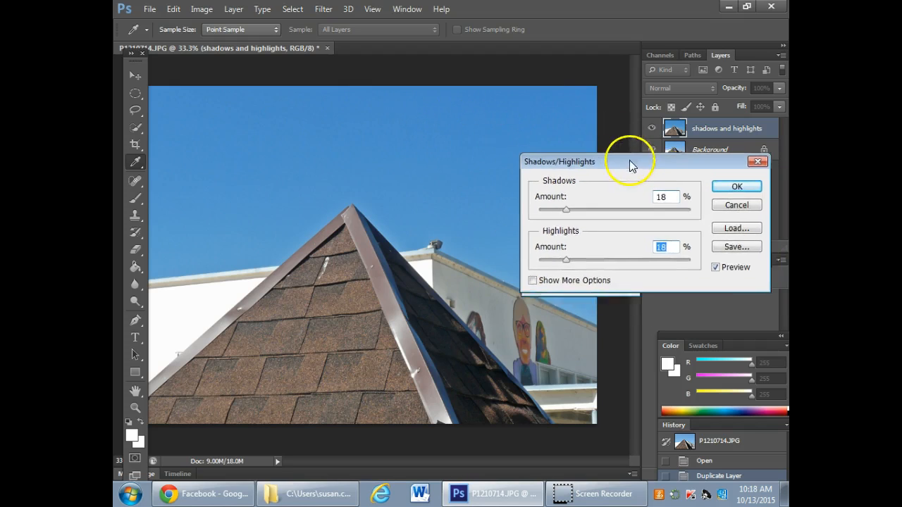
left_click(714, 263)
left_click(713, 264)
left_click(714, 264)
left_click(713, 264)
left_click(713, 263)
left_click(714, 264)
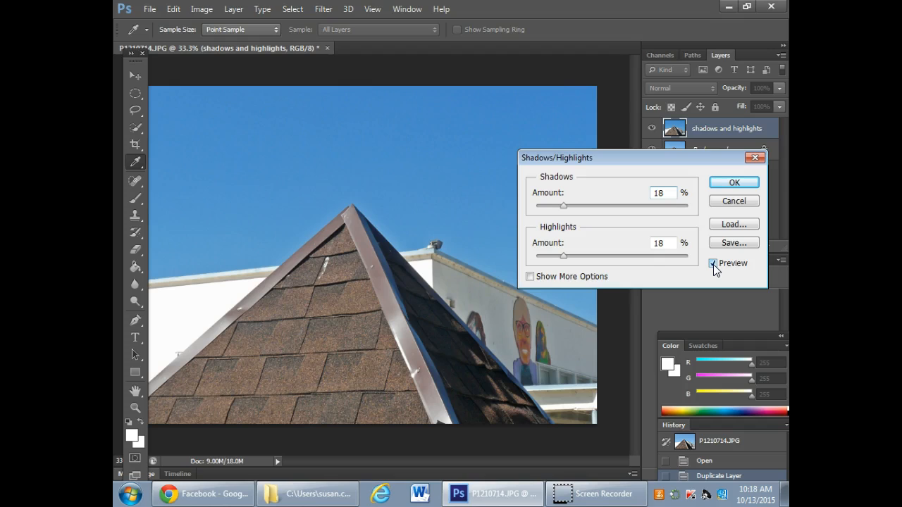
left_click(744, 183)
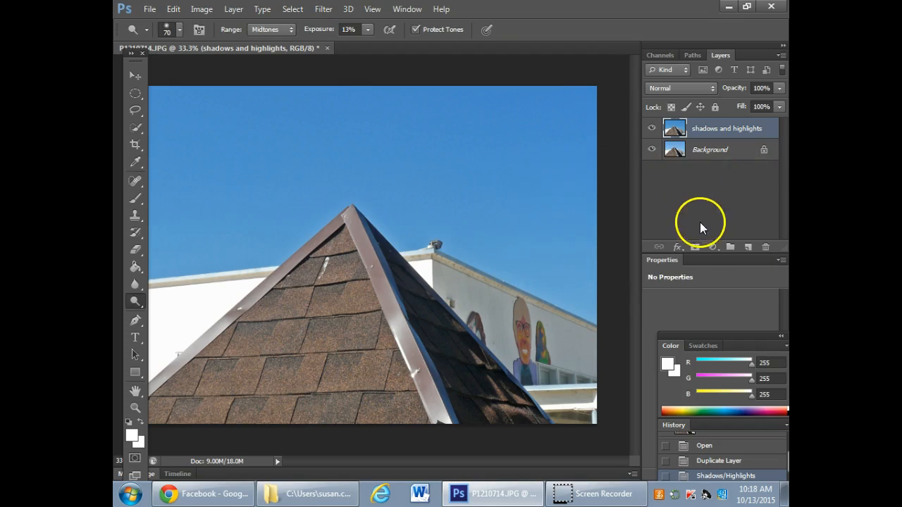
- Add a Hue/Saturation adjustment layer, and rearrange the floating Color and Properties panels so its settings are fully accessible
left_click(712, 248)
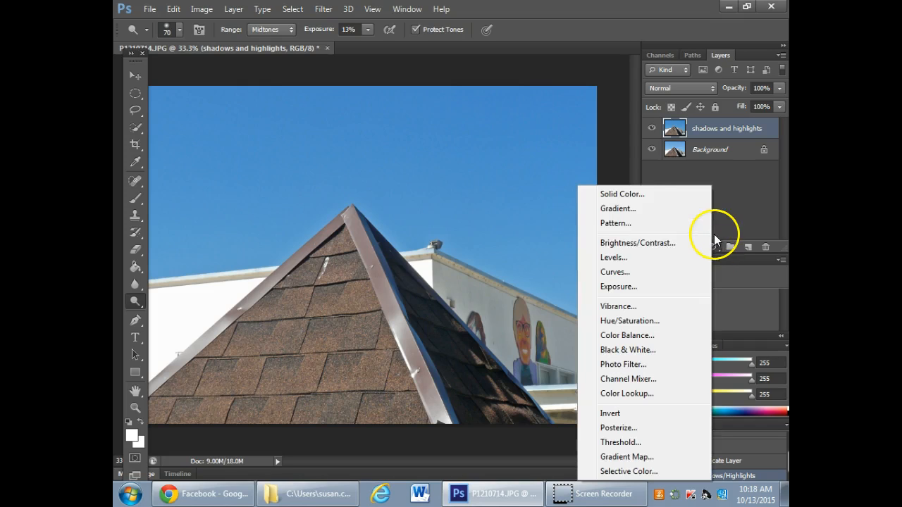
left_click(624, 323)
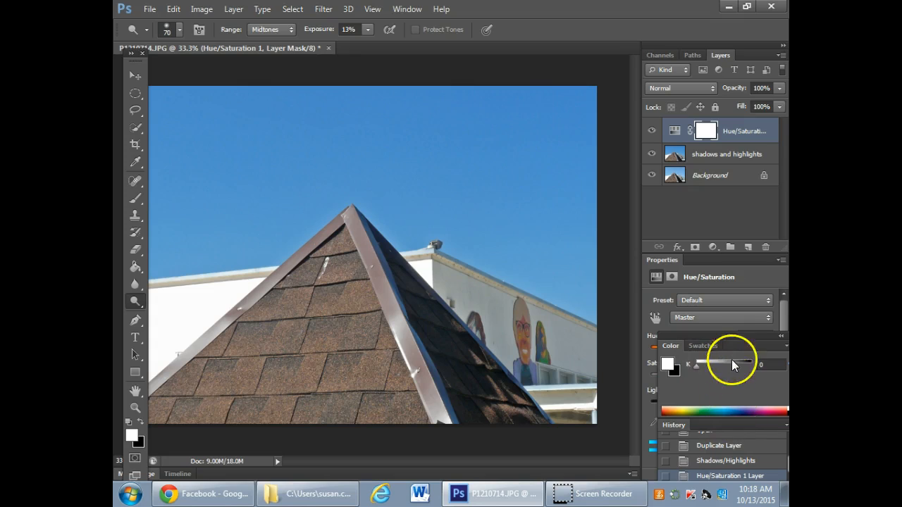
left_click_drag(740, 336, 575, 93)
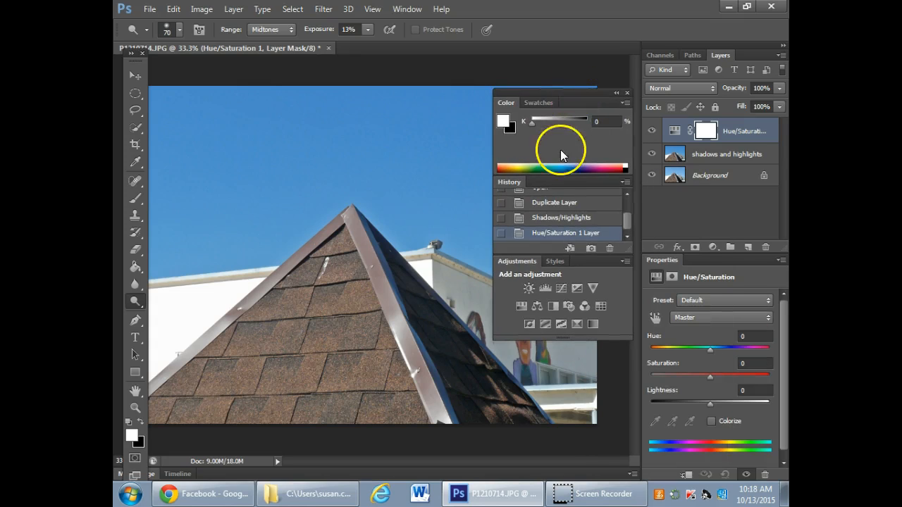
left_click_drag(719, 261, 687, 218)
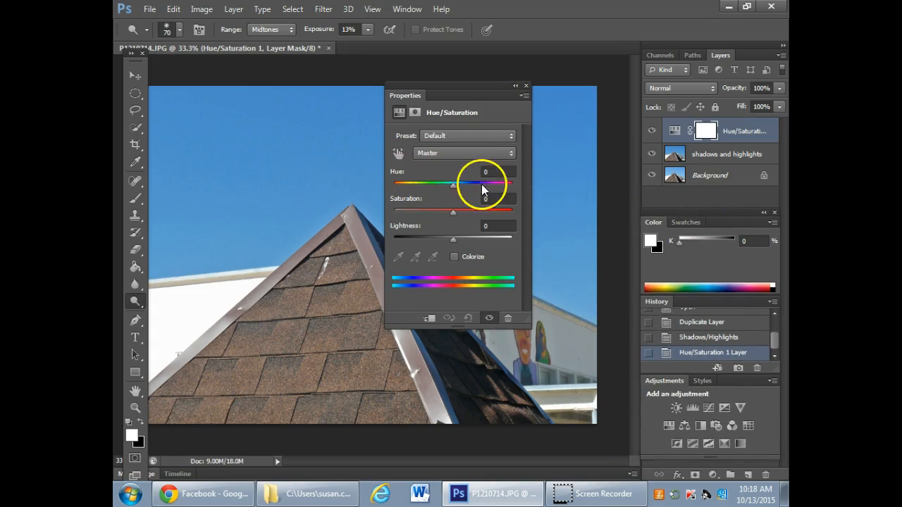
left_click_drag(476, 83, 591, 51)
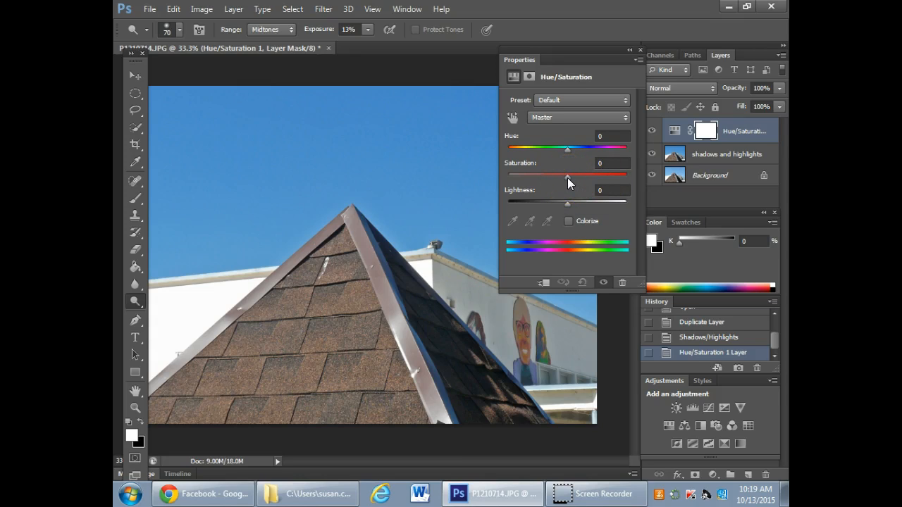
- Try the Hue/Saturation layer's Saturation at +100, -3 and -30, and set it back to 0
left_click_drag(567, 177, 643, 181)
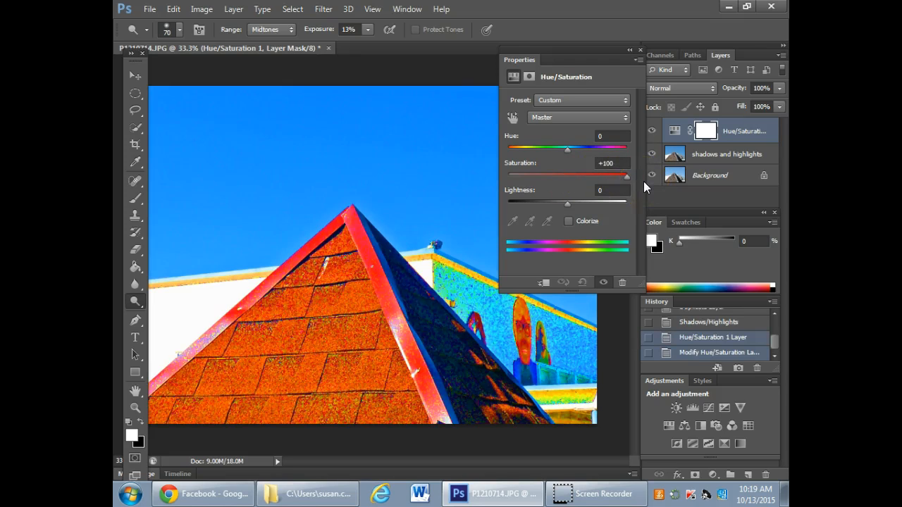
left_click_drag(635, 183, 566, 176)
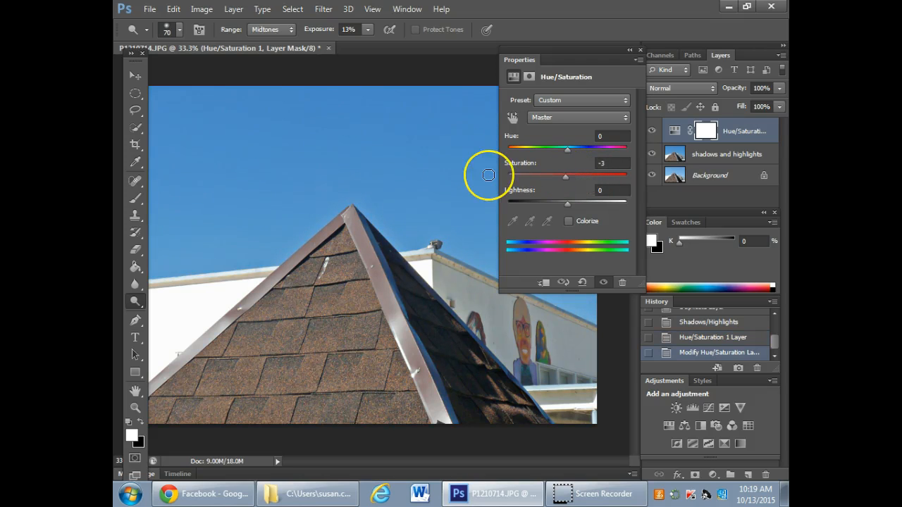
left_click(600, 163)
type("-30")
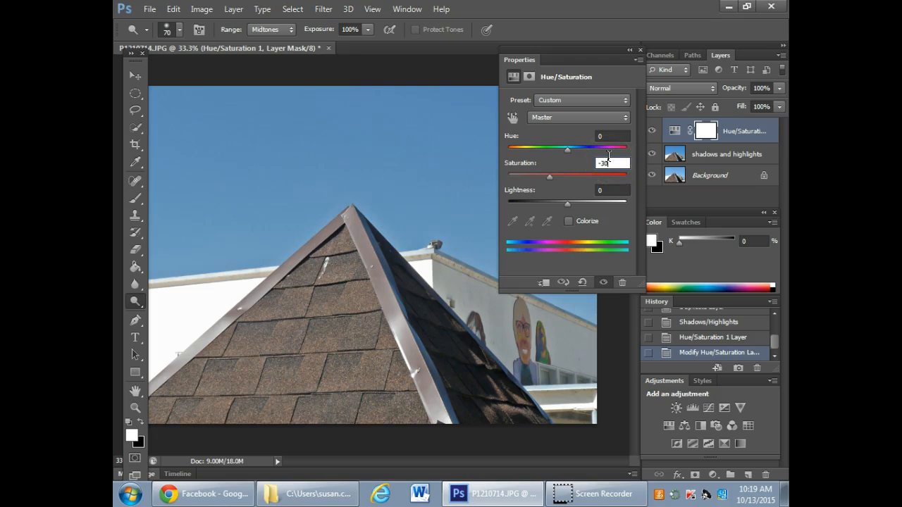
left_click_drag(612, 164, 557, 154)
type("0")
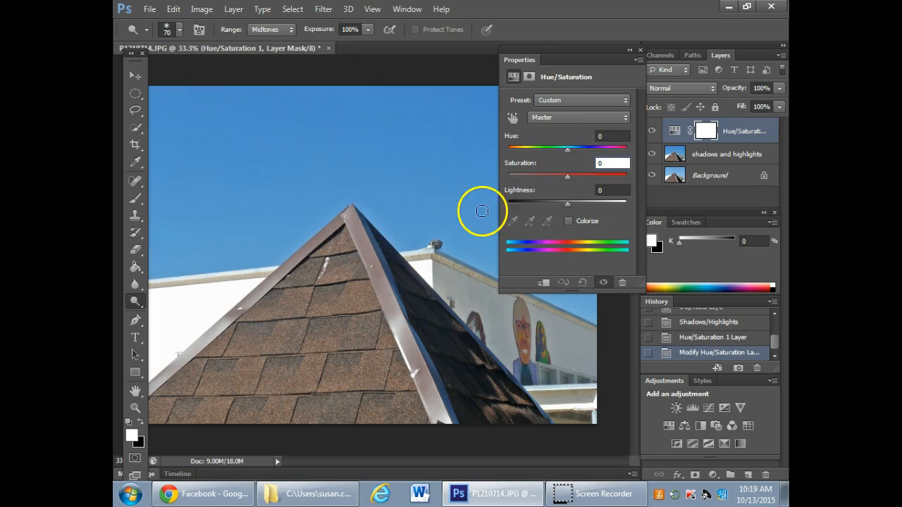
- Try the Hue/Saturation layer's Saturation at +39, and move the floating Properties panel clear of the Layers panel
left_click(570, 177)
left_click_drag(570, 177, 575, 177)
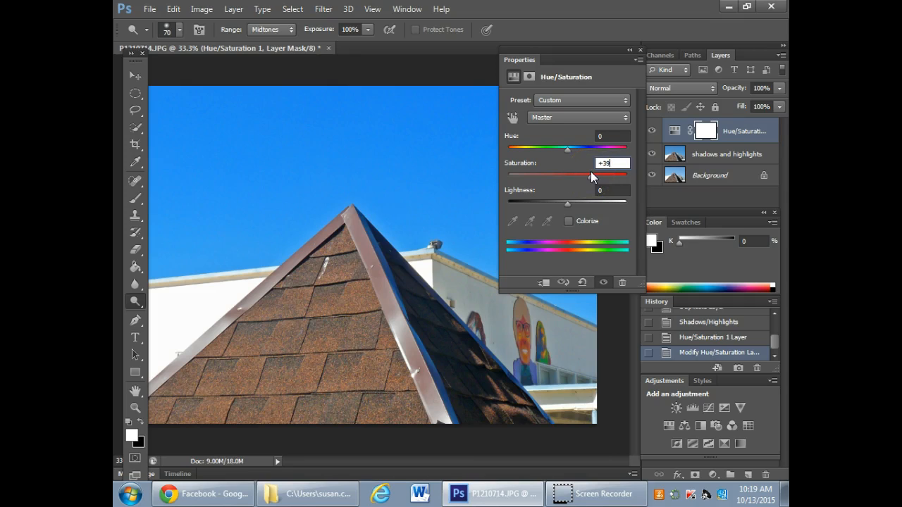
left_click_drag(571, 65, 556, 57)
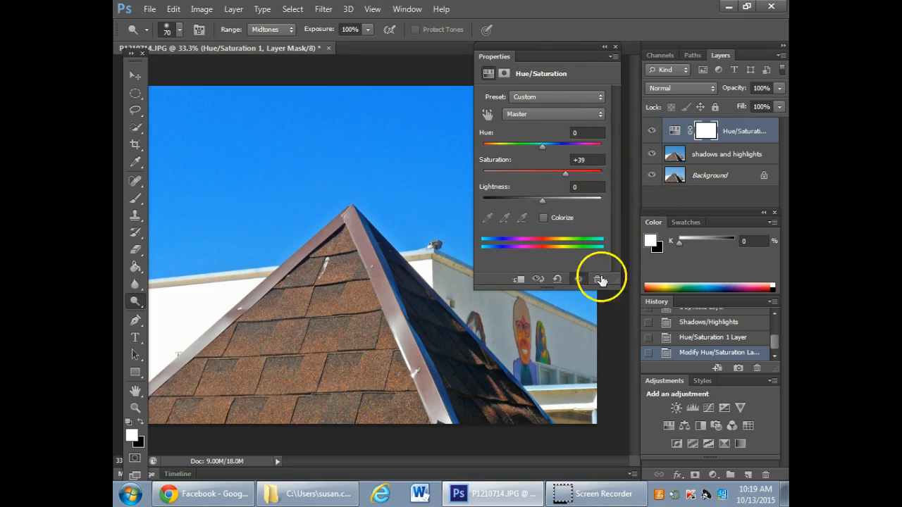
- Compare the rooftop photo with the Hue/Saturation adjustment repeatedly hidden and shown
left_click(584, 283)
left_click(583, 284)
left_click(583, 283)
left_click(584, 283)
left_click(584, 283)
left_click(584, 283)
left_click(584, 283)
- Set the Hue/Saturation layer's Saturation to +29, and dock the Properties panel beneath the Color panel
left_click_drag(563, 176, 563, 175)
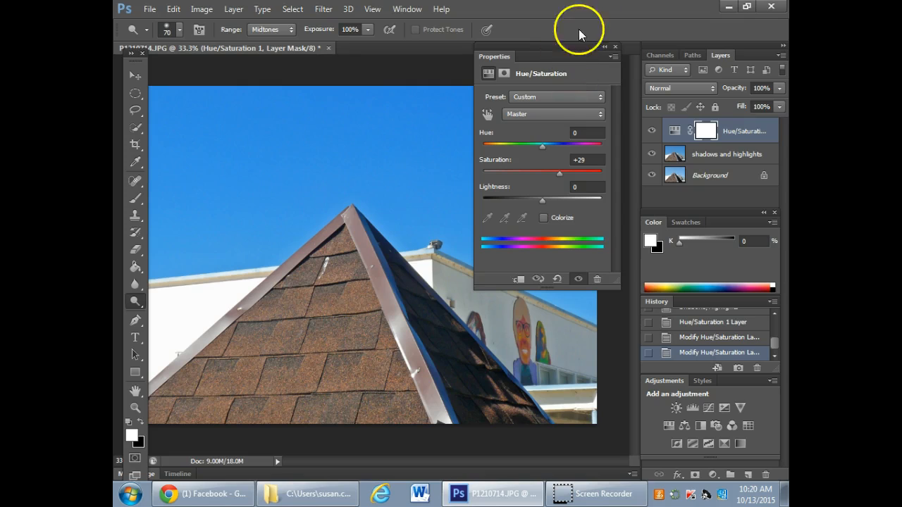
left_click_drag(586, 49, 725, 255)
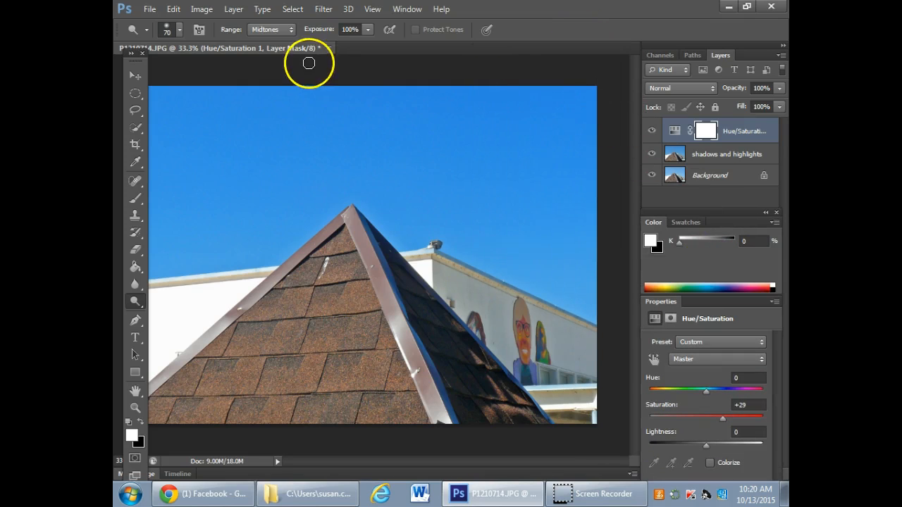
- Close the rooftop photo without saving, and open P1190647.JPG from the "pics for PS tutorial" folder in Photoshop
left_click(328, 48)
left_click(444, 193)
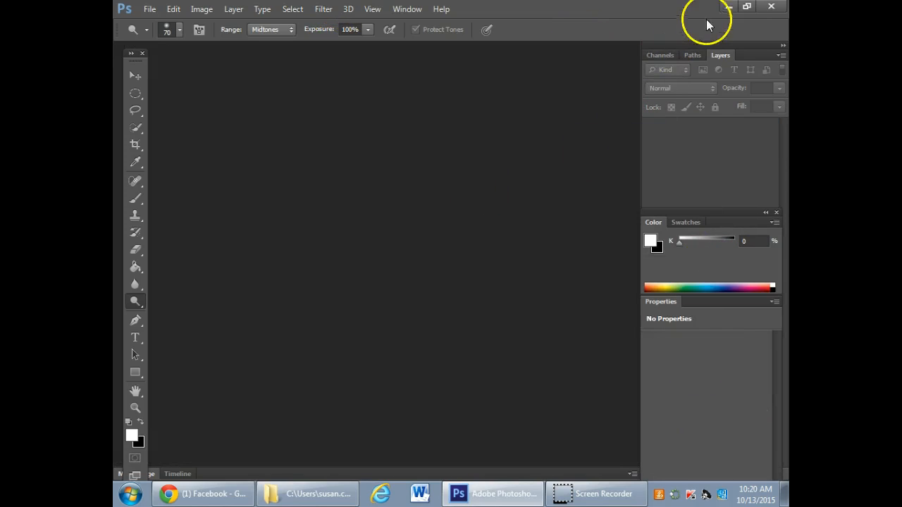
left_click(728, 7)
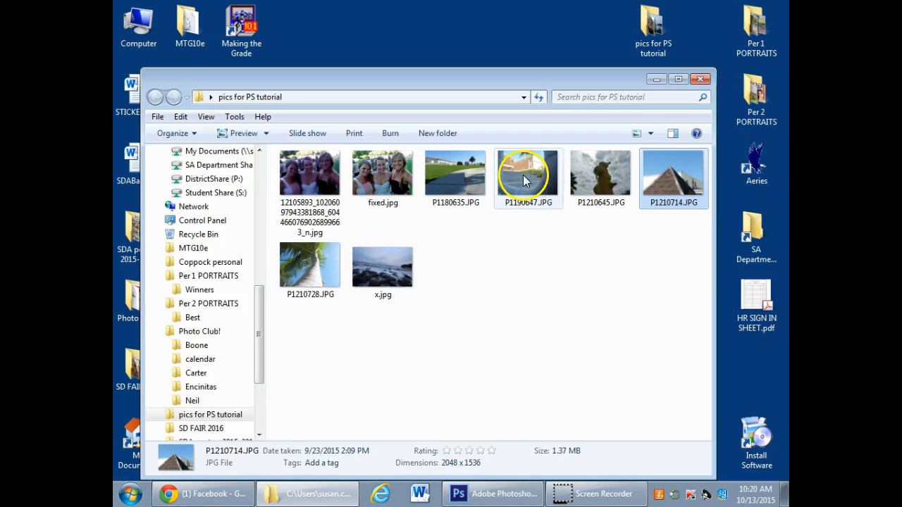
right_click(520, 177)
mouse_move(638, 334)
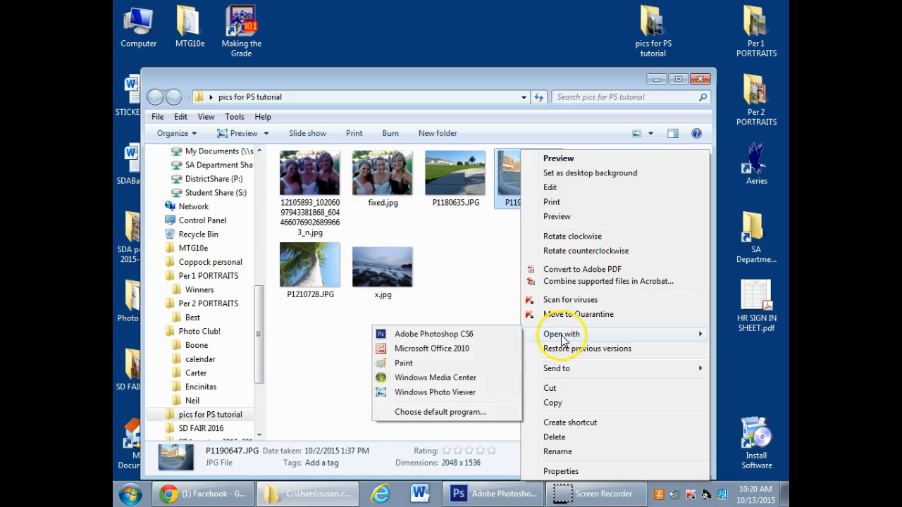
left_click(445, 335)
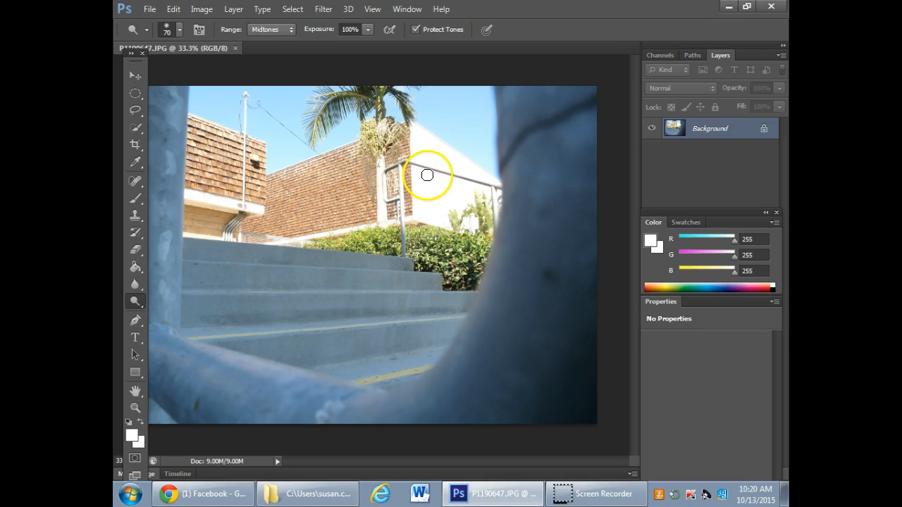
- Duplicate the stairway photo's Background layer as "shadows and highlights"
right_click(723, 130)
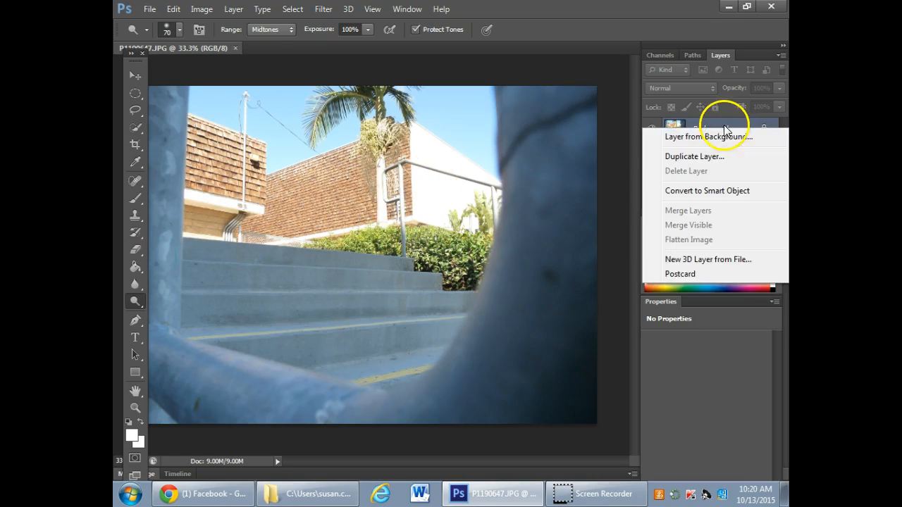
left_click(722, 157)
type("shadows and high")
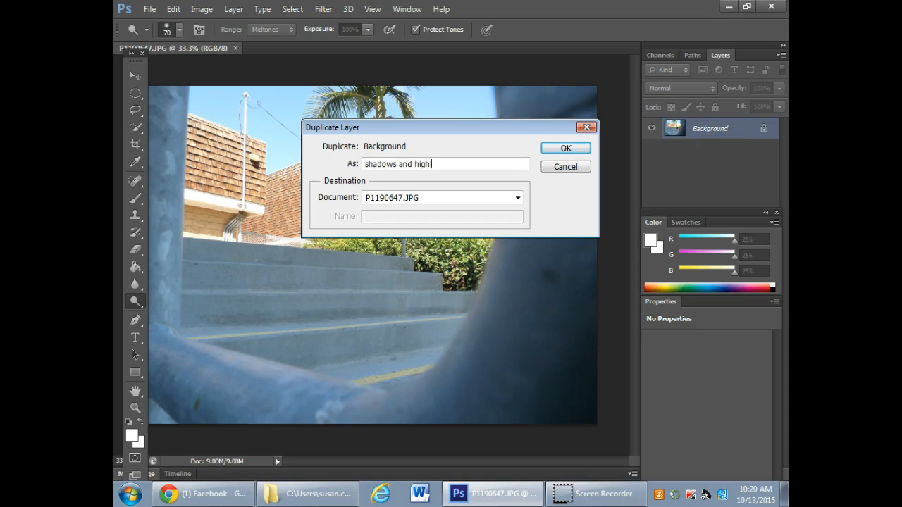
type("lights")
key("Return")
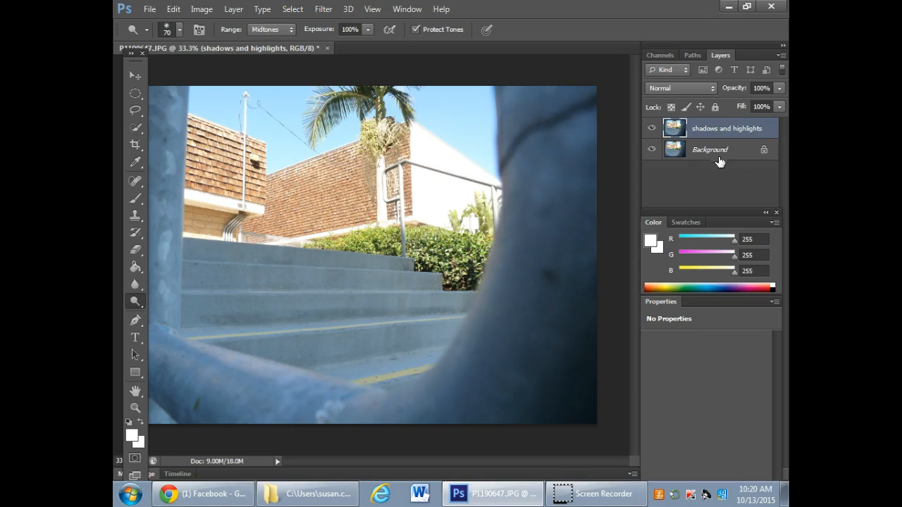
- Start the Shadows/Highlights adjustment on the duplicate layer, and reduce the Shadows amount to 8%
left_click(201, 8)
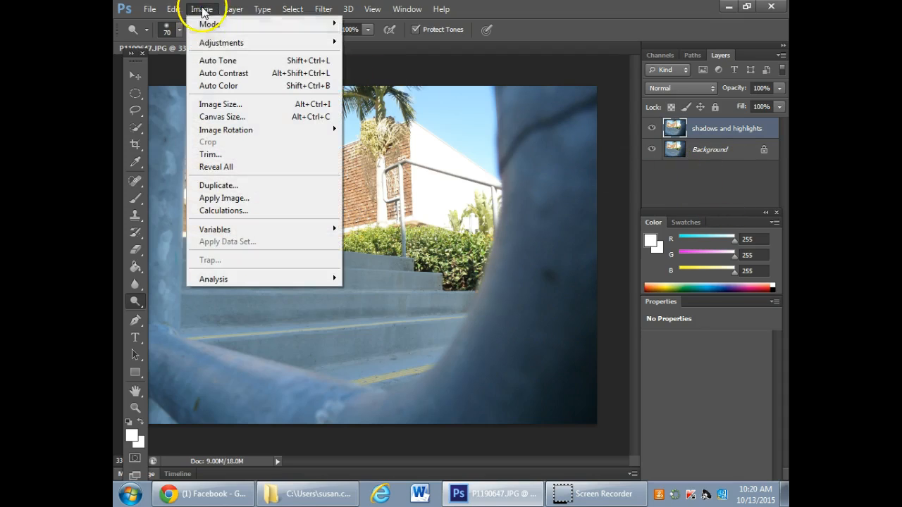
mouse_move(206, 44)
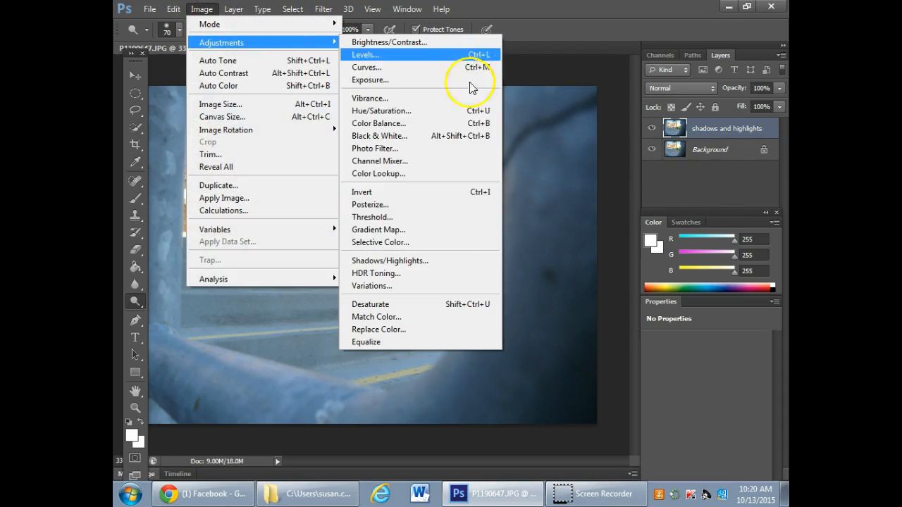
left_click(422, 258)
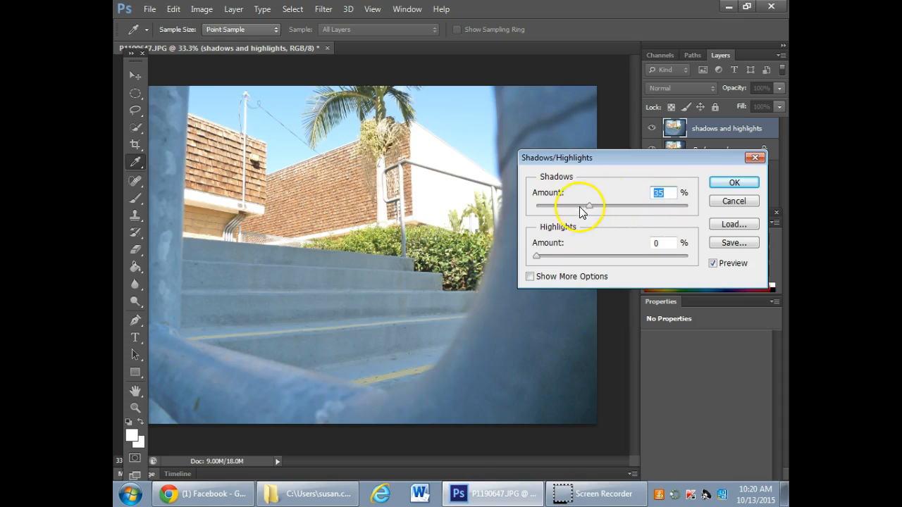
left_click_drag(597, 161, 674, 158)
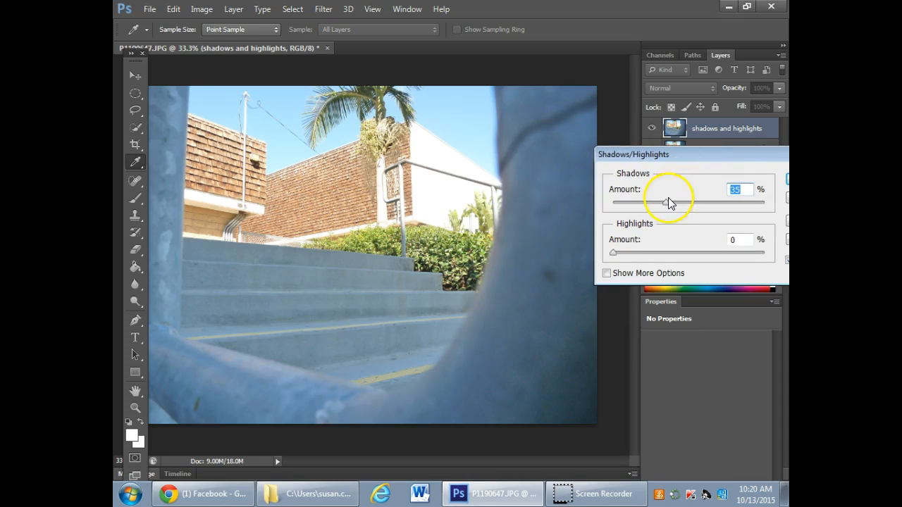
left_click_drag(667, 204, 629, 207)
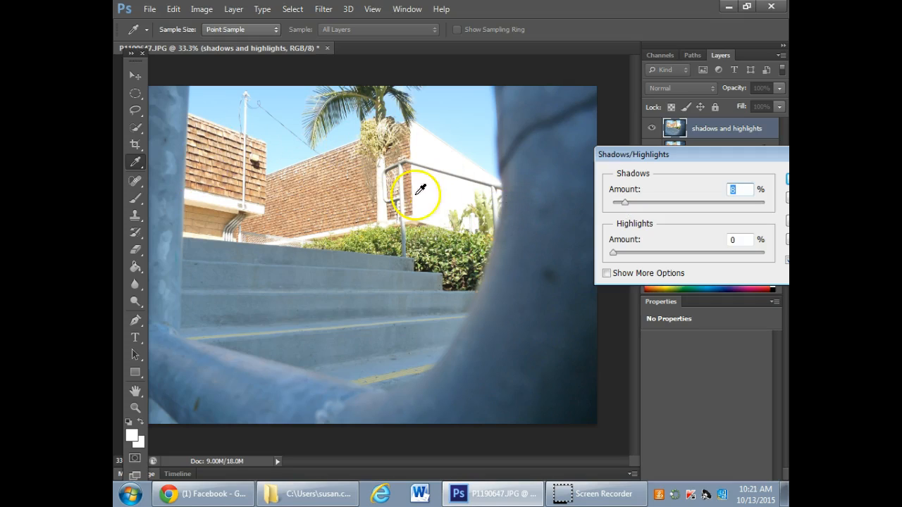
- Try the Highlights amount at 81%, reduce it to 49%, and reposition the dialog so all its options are reachable
left_click_drag(614, 252, 737, 250)
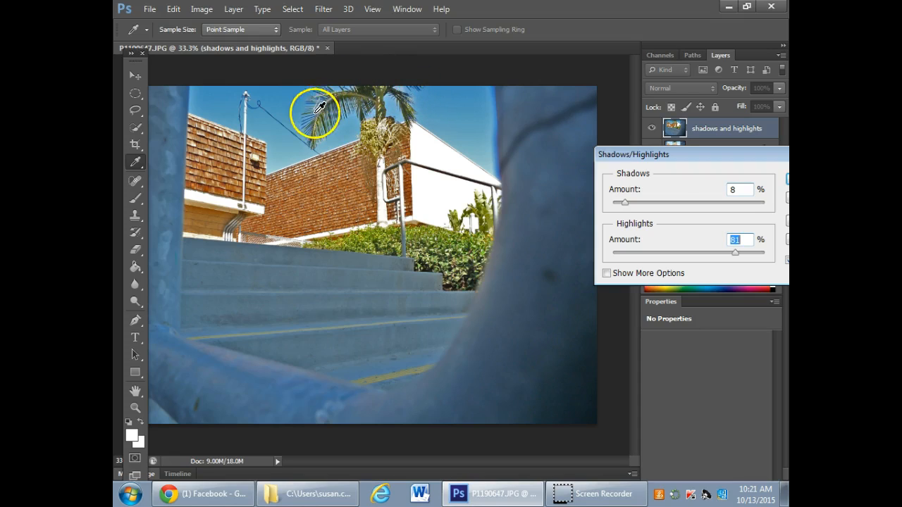
left_click_drag(738, 254, 688, 255)
left_click_drag(762, 157, 703, 157)
- Compare the stairway photo with the Shadows/Highlights preview off and on
left_click(731, 260)
left_click(730, 260)
left_click(730, 260)
left_click(730, 260)
left_click(731, 260)
left_click(730, 260)
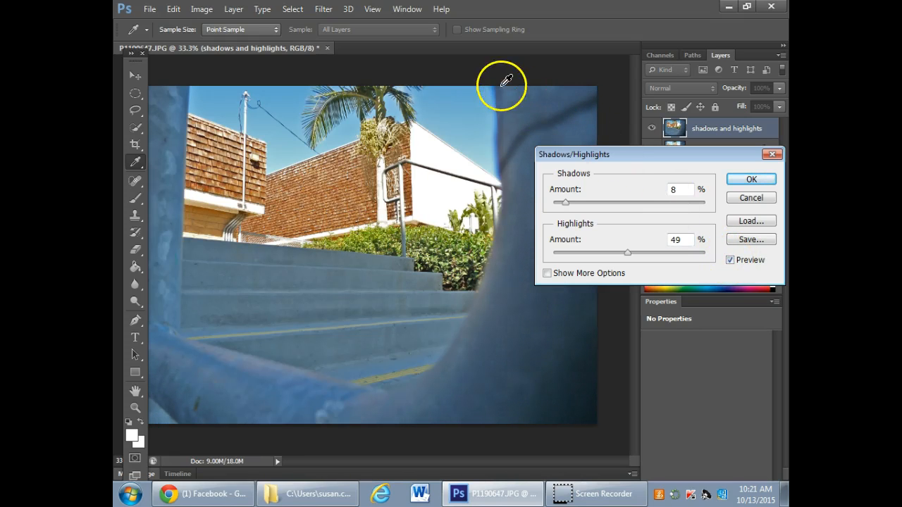
- Set the Shadows amount to 7%, lower the Highlights amount slightly, and apply the adjustment
left_click_drag(571, 204, 565, 203)
left_click_drag(630, 253, 612, 249)
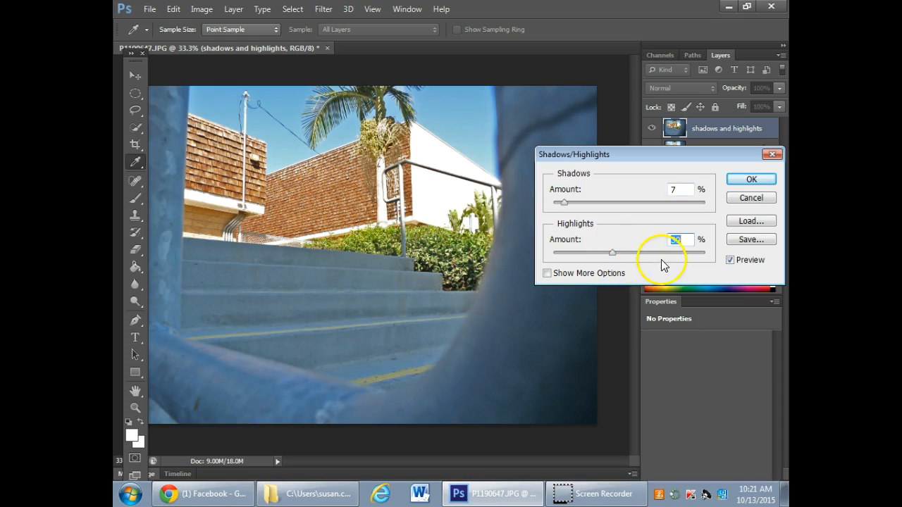
left_click(752, 179)
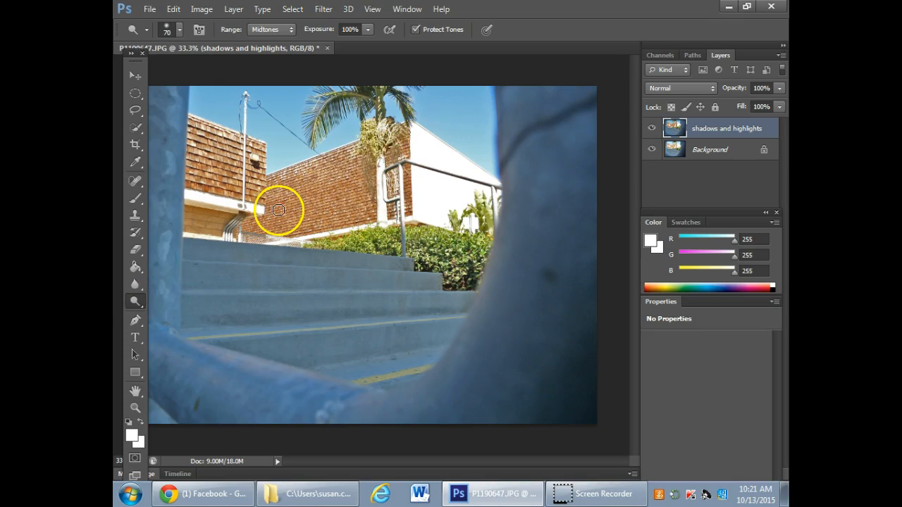
key("bracketright")
key("bracketright")
key("bracketright")
key("bracketright")
key("bracketright")
key("bracketright")
key("bracketright")
key("bracketright")
key("bracketright")
key("bracketright")
mouse_move(422, 167)
left_mouse_down()
mouse_move(450, 190)
mouse_move(415, 180)
mouse_move(298, 246)
mouse_move(269, 184)
left_mouse_up()
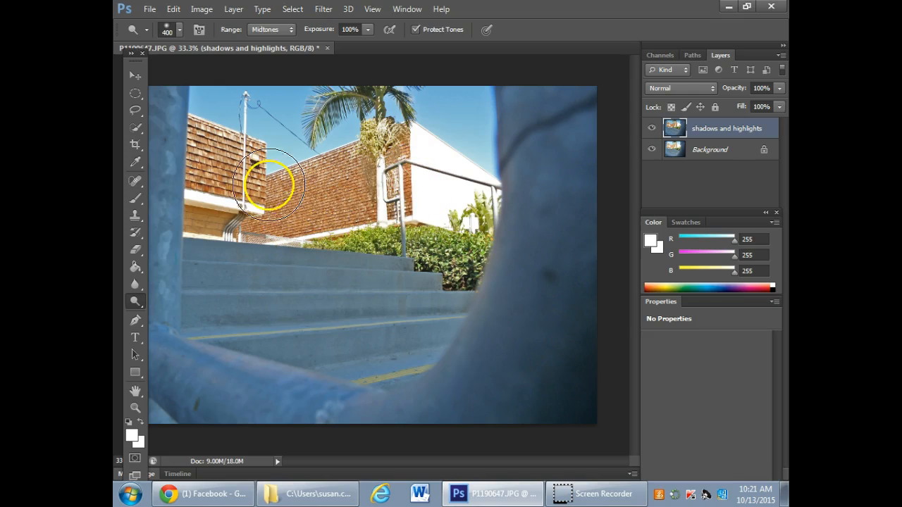
- Switch to the Burn tool, and darken the shingled walls with the brush enlarged to 400 px
left_click_drag(136, 301, 169, 304)
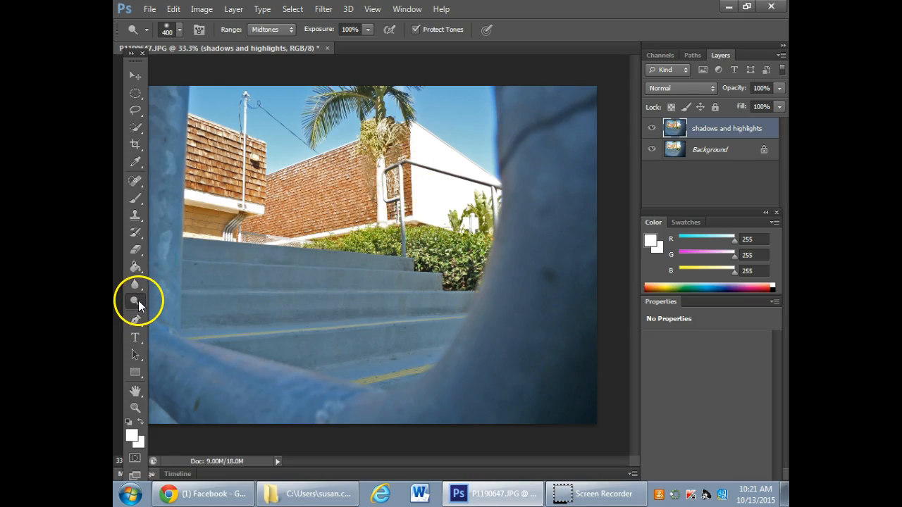
left_click_drag(138, 300, 185, 312)
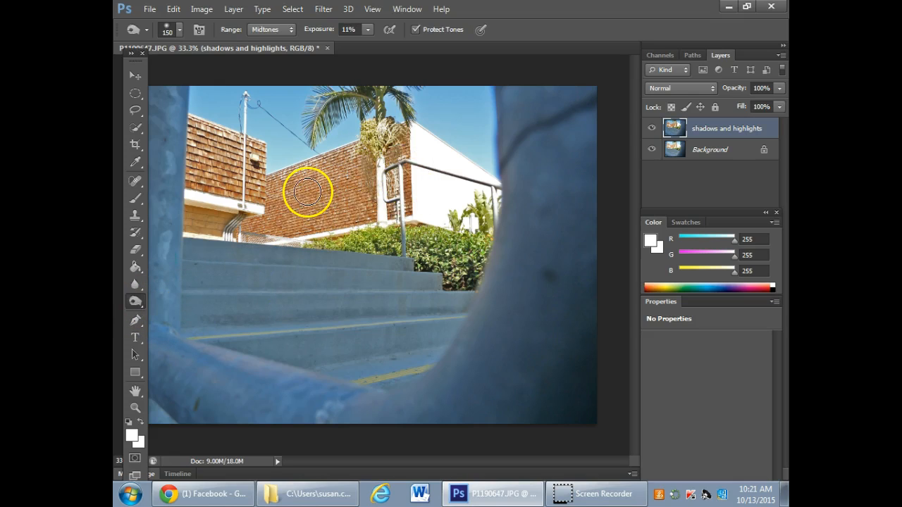
key("bracketleft")
key("bracketleft")
key("bracketleft")
key("bracketleft")
key("bracketleft")
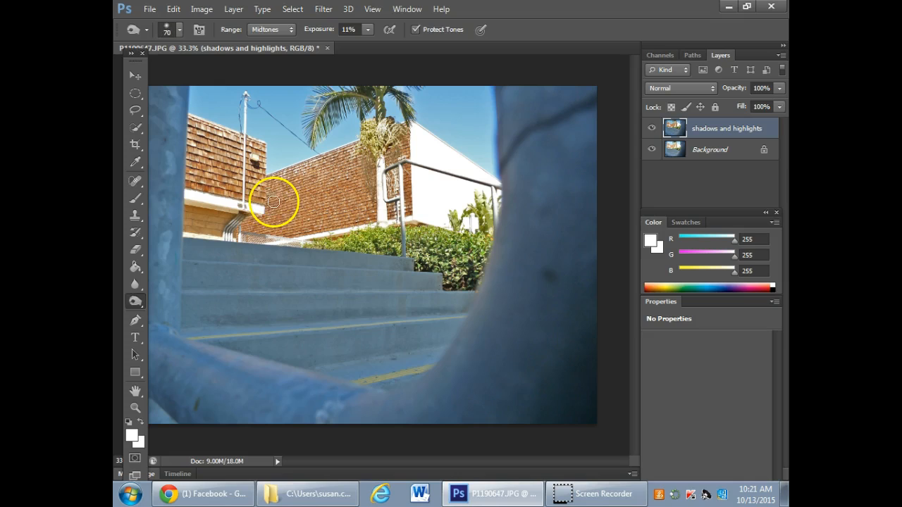
key("bracketright")
key("bracketright")
key("bracketright")
key("bracketright")
key("bracketright")
key("bracketright")
key("bracketright")
key("bracketright")
key("bracketright")
key("bracketright")
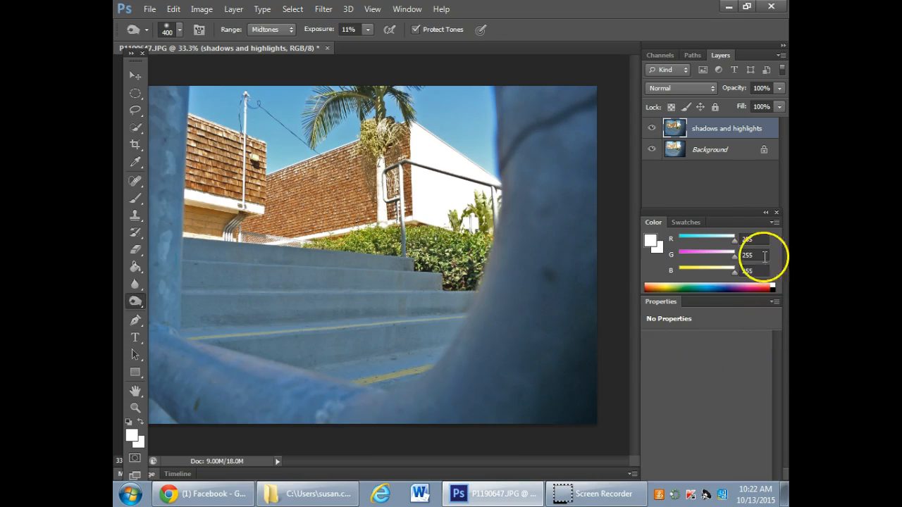
- Compare the corrected stairway photo with the original by repeatedly hiding and showing the "shadows and highlights" layer
left_click(651, 129)
left_click(651, 129)
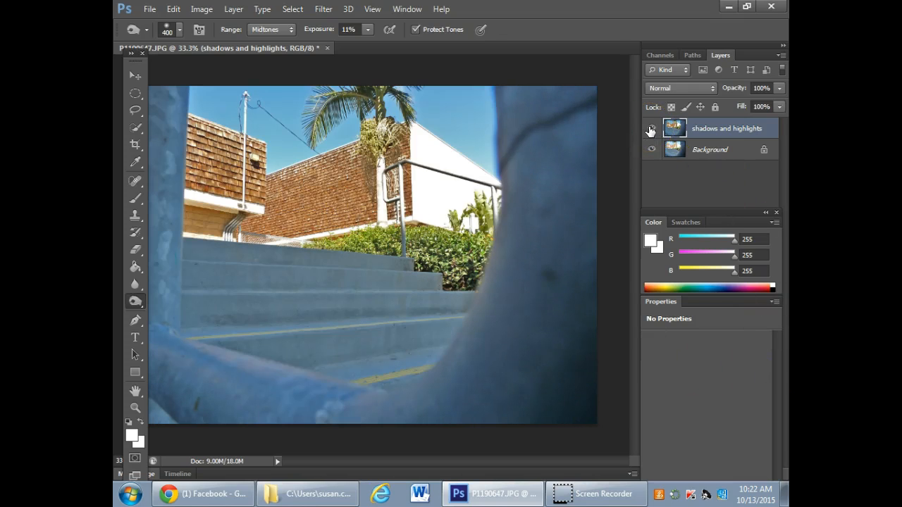
left_click(651, 129)
left_click(650, 129)
left_click(651, 129)
left_click(651, 129)
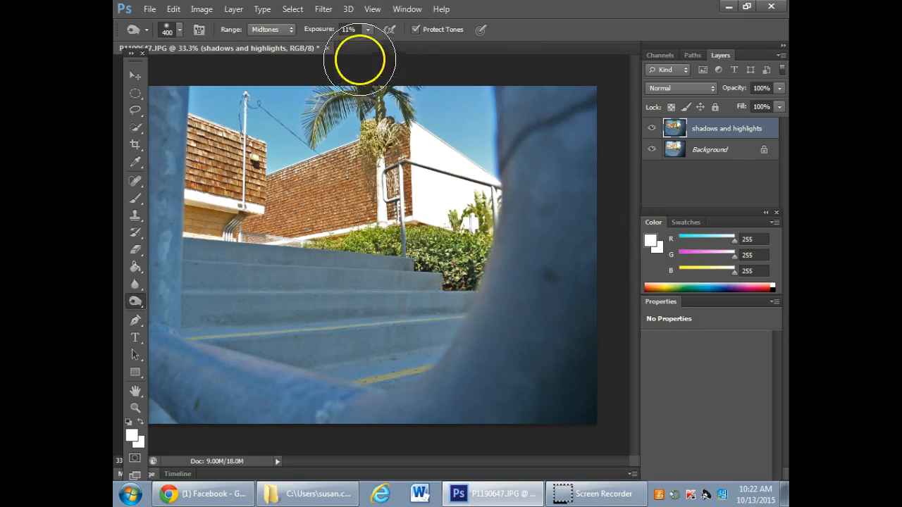
- Close the stairway photo without saving, and open the palm tree photo P1210728.JPG from the folder in Photoshop
left_click(327, 48)
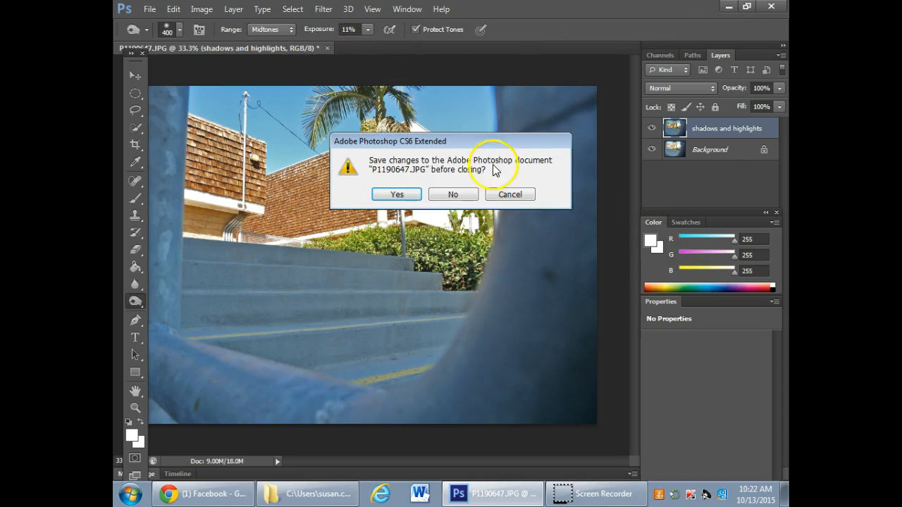
left_click(453, 195)
left_click(727, 7)
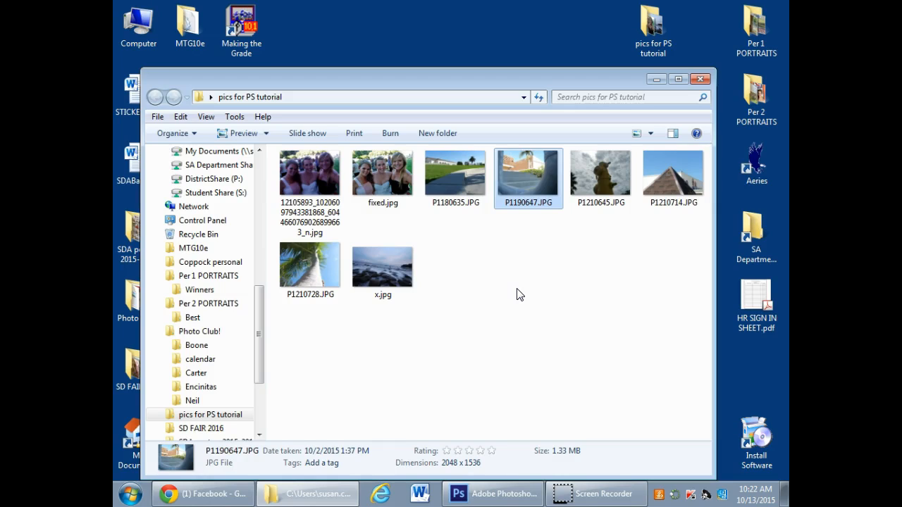
right_click(310, 289)
mouse_move(395, 334)
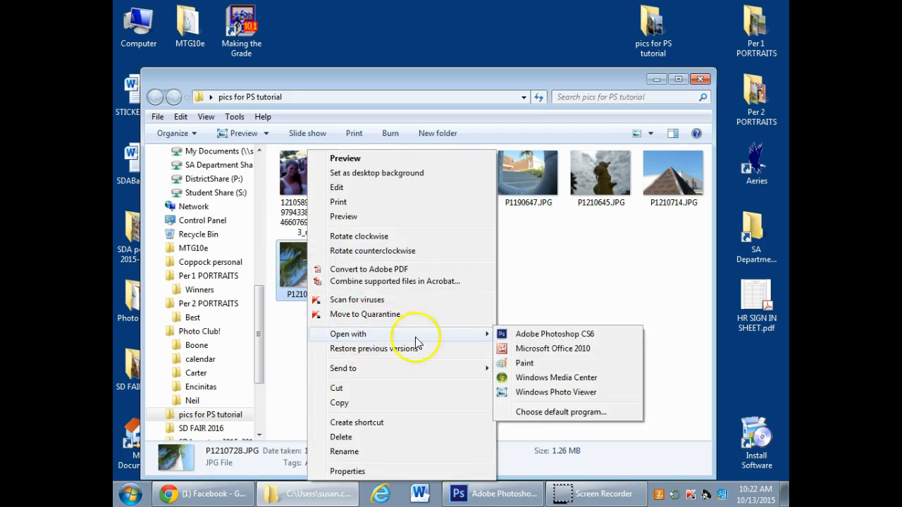
left_click(537, 336)
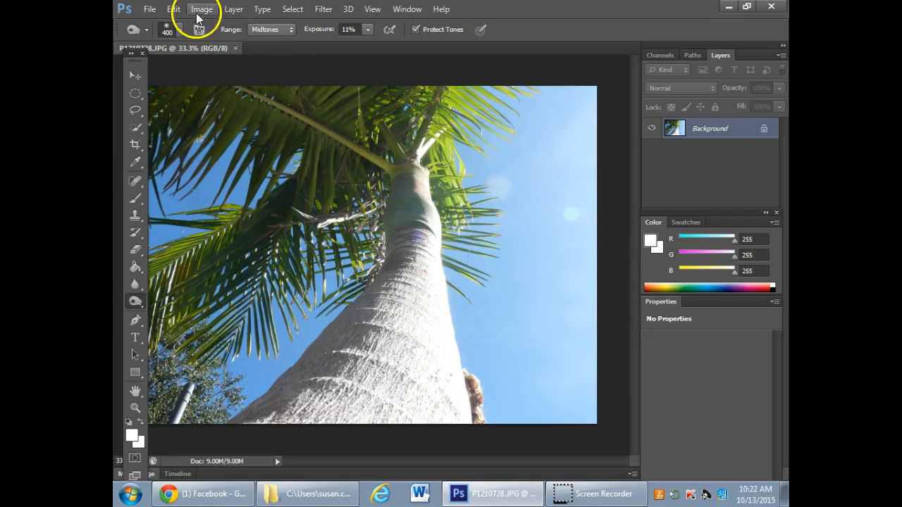
- Duplicate the palm tree photo's Background layer as "shadows and highlights"
right_click(716, 126)
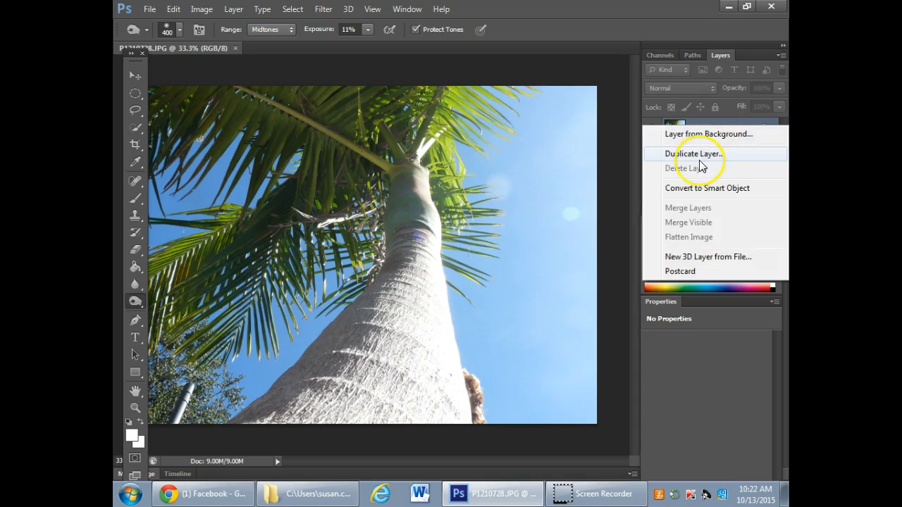
left_click(694, 153)
type("shadow")
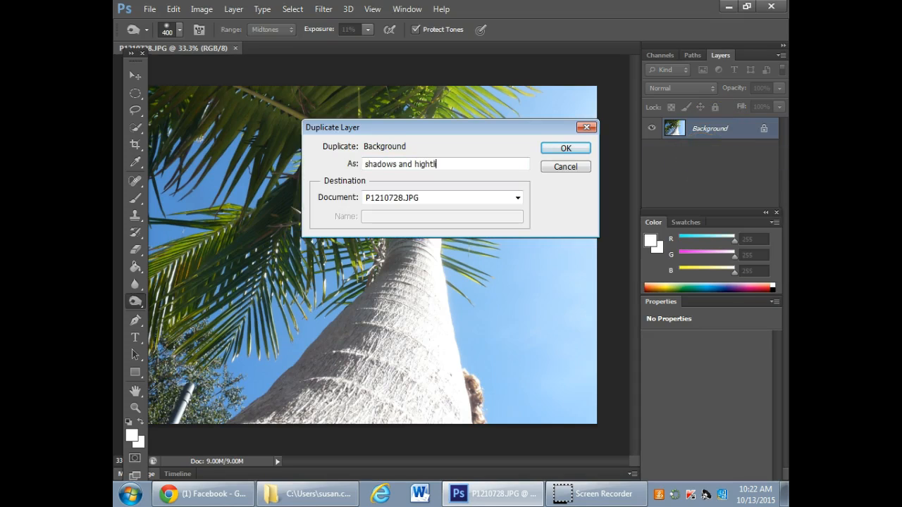
type("s and highlights")
key("Return")
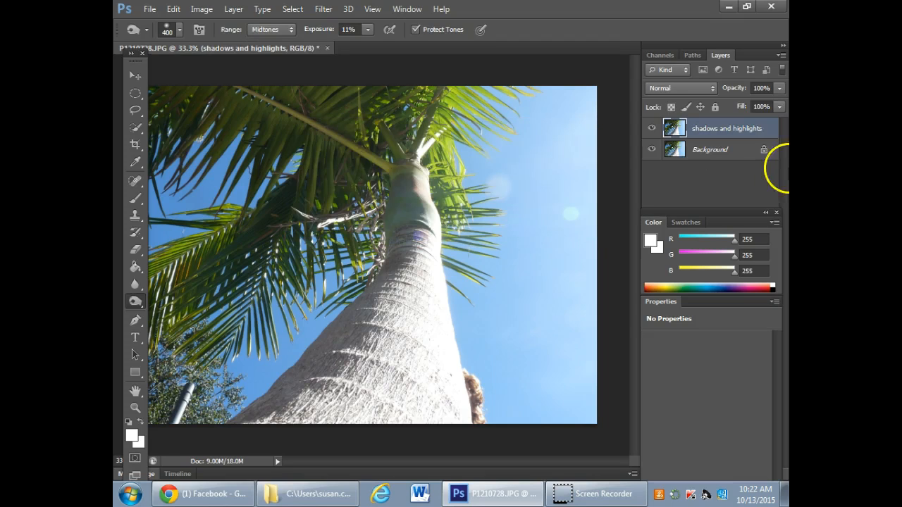
- Open the Shadows/Highlights adjustment on the "shadows and highlights" layer, and set shadows to 0% and highlights to 32%
left_click(202, 9)
mouse_move(226, 43)
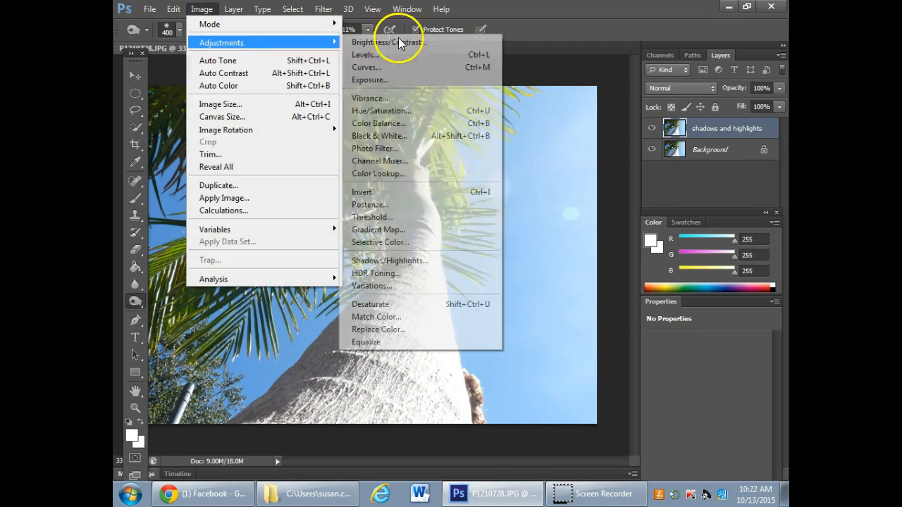
left_click(425, 261)
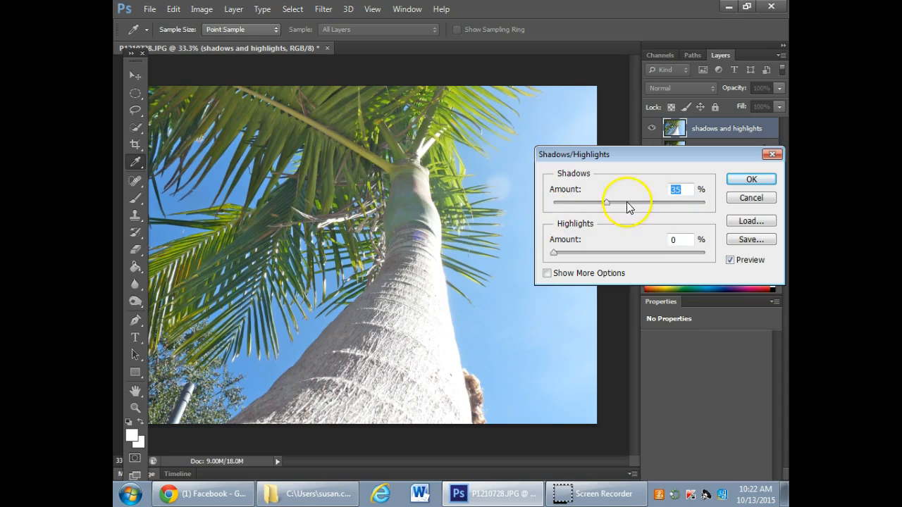
left_click_drag(607, 201, 547, 208)
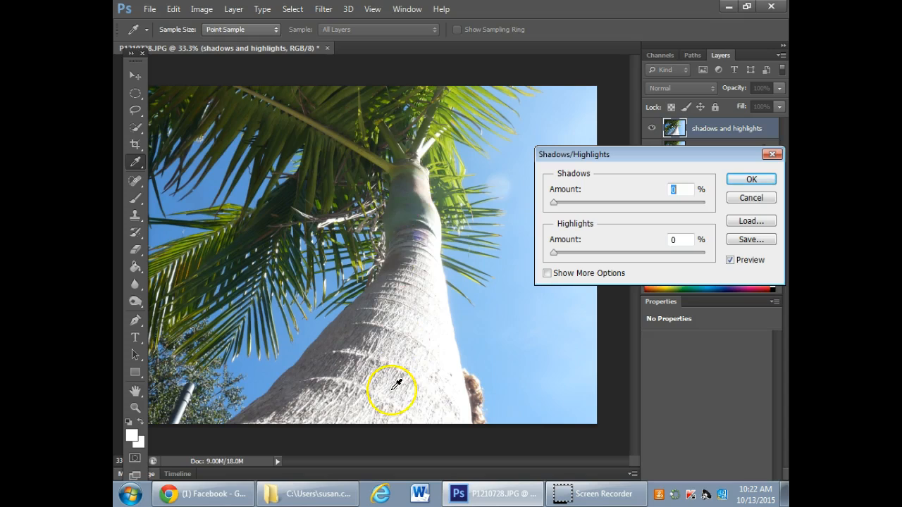
left_click_drag(556, 256, 602, 257)
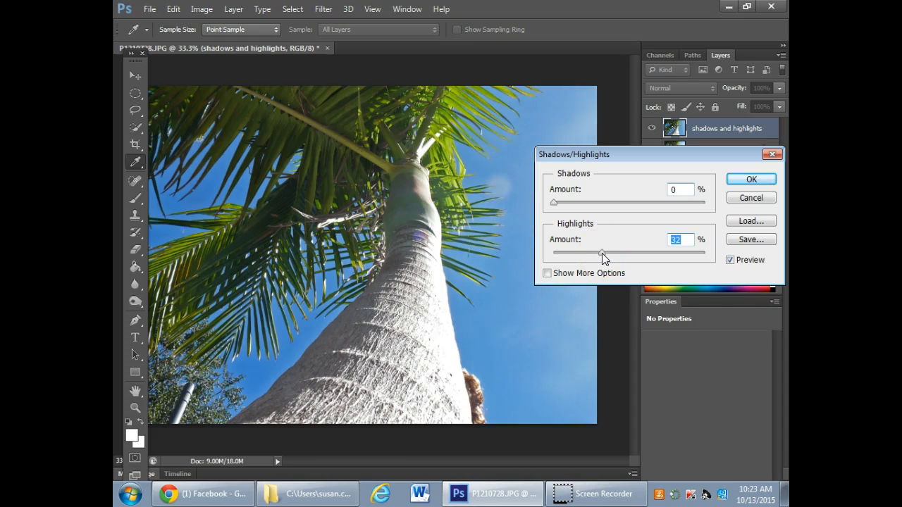
- Apply the Shadows/Highlights correction, comparing the palm tree with and without it through the preview and the layer's visibility
left_click(729, 261)
left_click(730, 260)
left_click(729, 260)
left_click(730, 260)
left_click(729, 260)
left_click(729, 260)
left_click(730, 261)
left_click(773, 154)
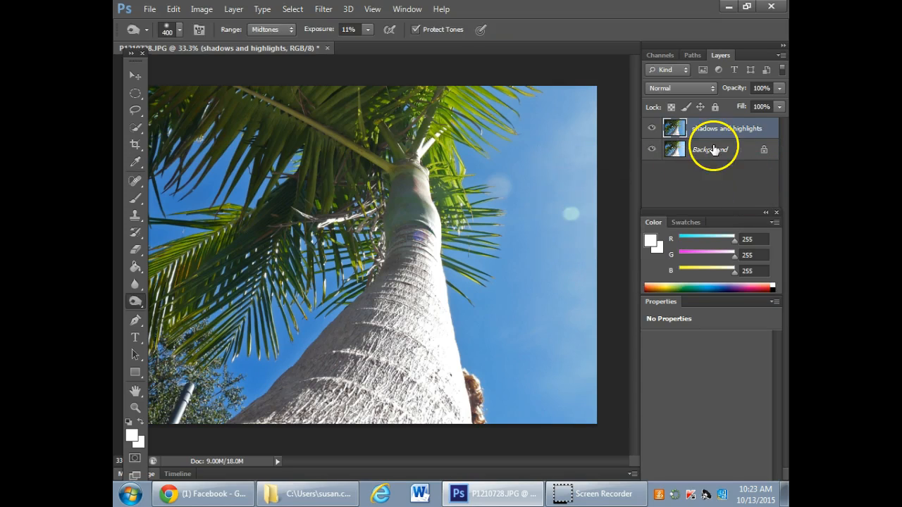
left_click(650, 128)
left_click(650, 128)
- Remove the pale green lens flare from the sky with the Spot Healing Brush, and try healing the fainter spot beside the fronds
left_click(136, 180)
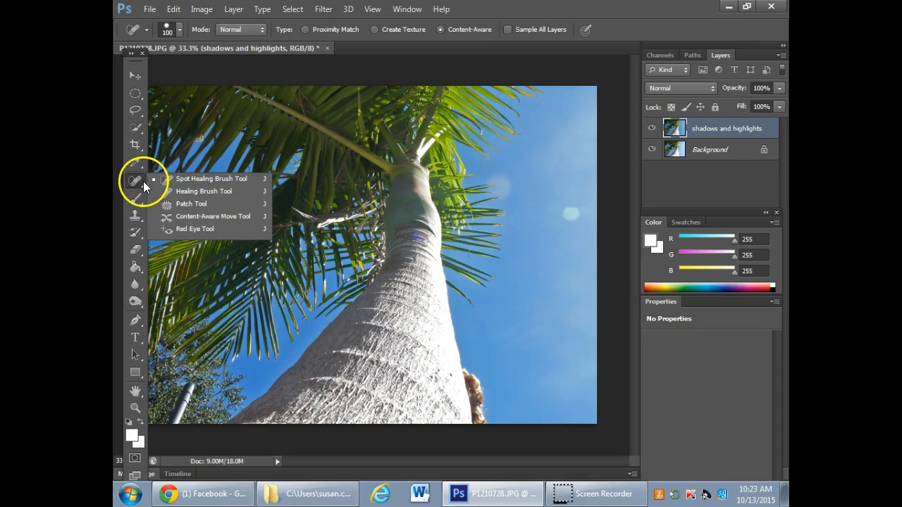
left_click(135, 163)
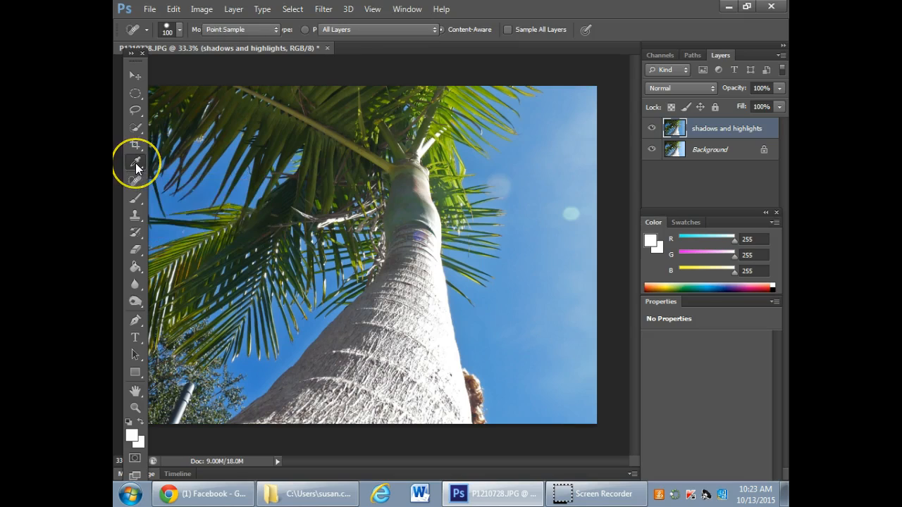
left_click(138, 183)
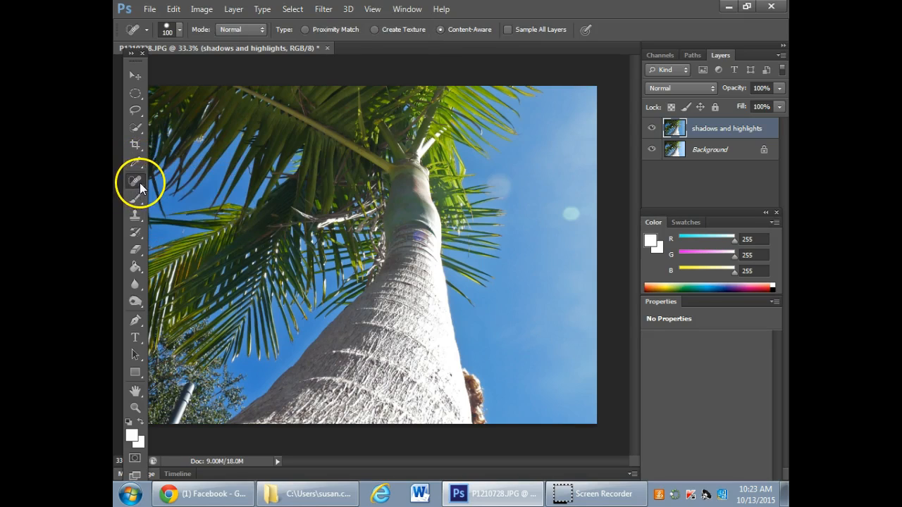
left_click(203, 178)
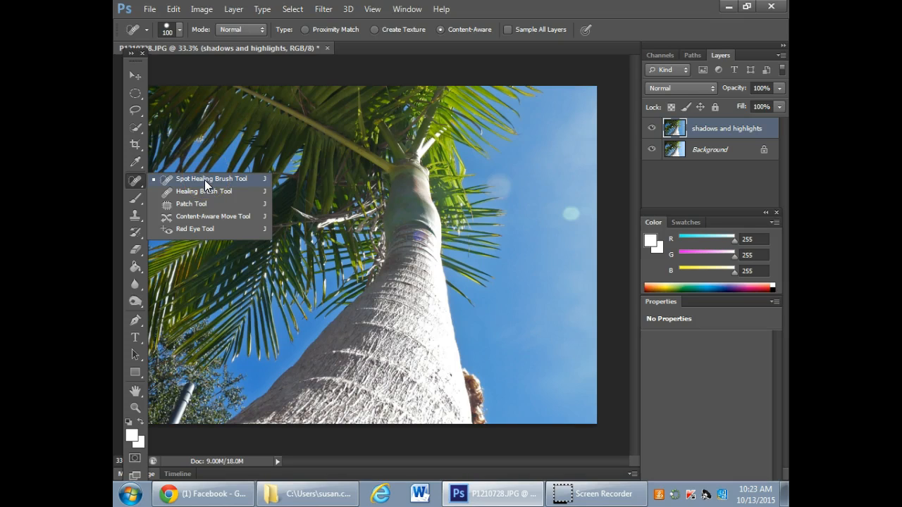
left_click(204, 180)
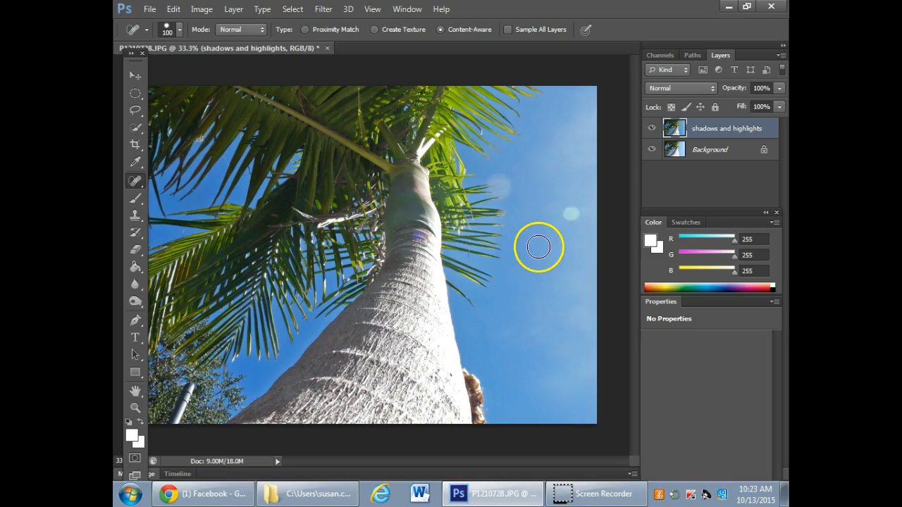
left_click(572, 212)
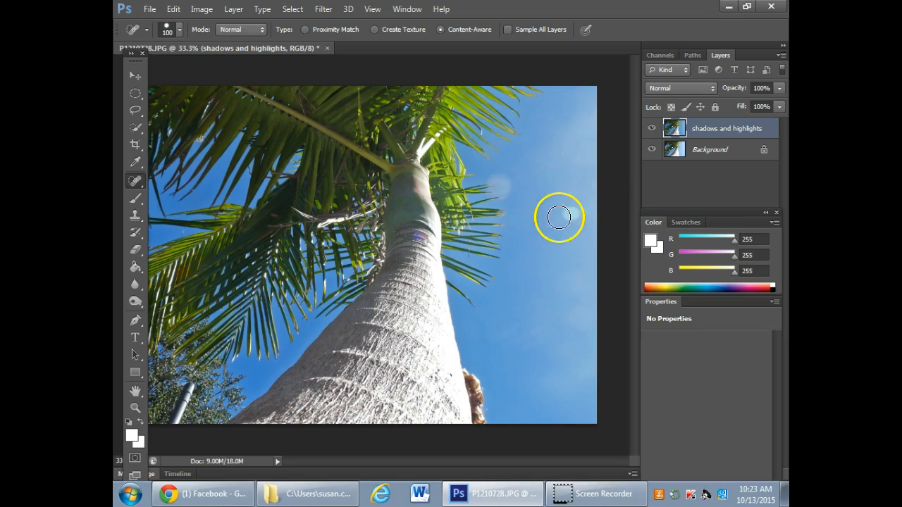
left_click_drag(579, 214, 565, 212)
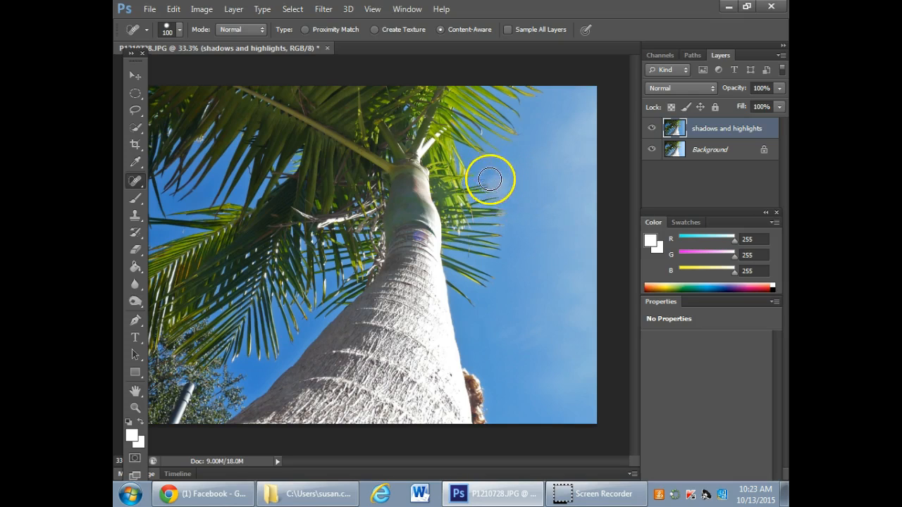
left_click(495, 182)
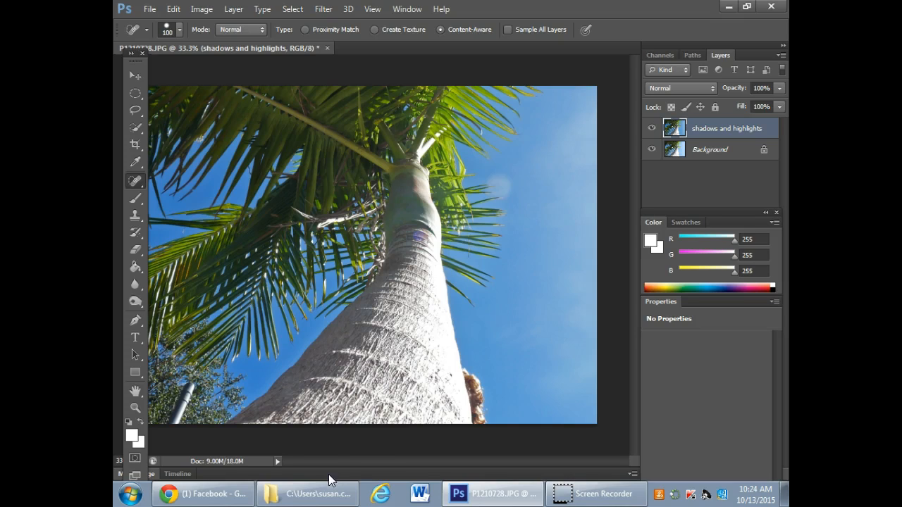
- Close the palm tree photo without saving, and clear the Photoshop and "pics for PS tutorial" windows from the desktop
left_click(328, 48)
left_click(453, 197)
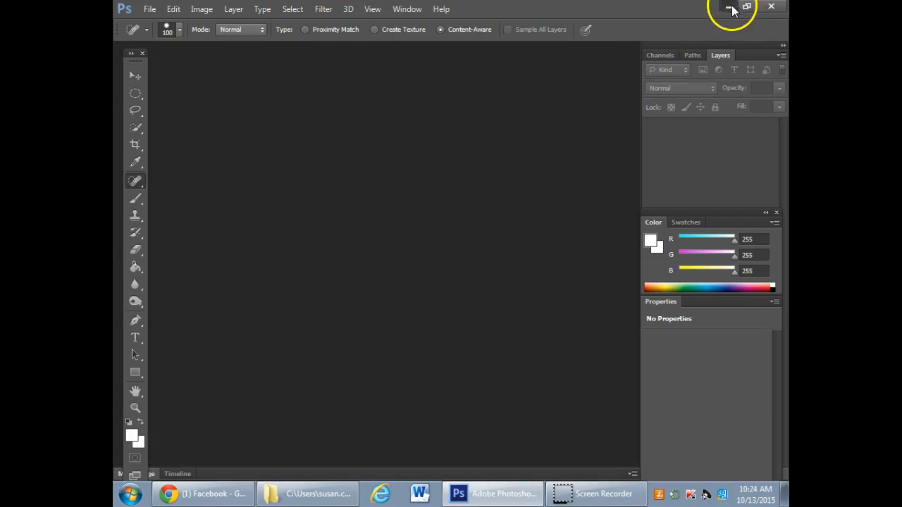
left_click(730, 7)
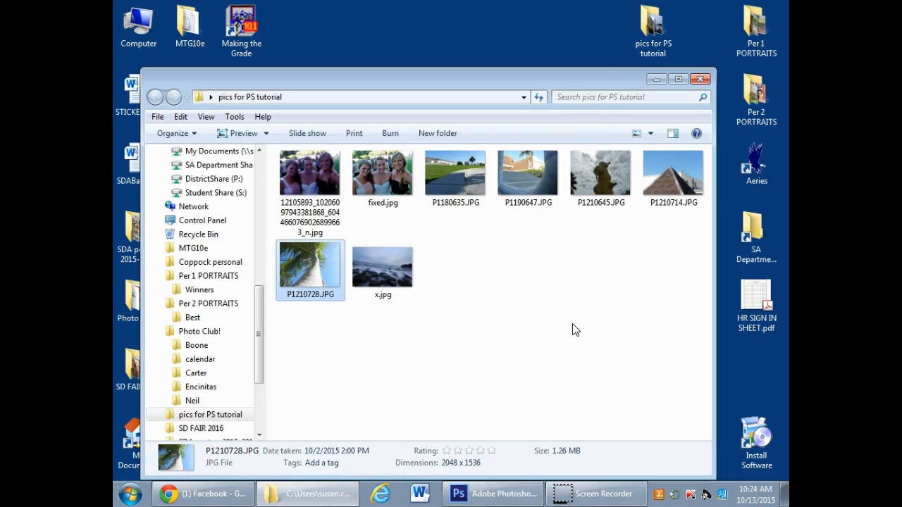
left_click(701, 80)
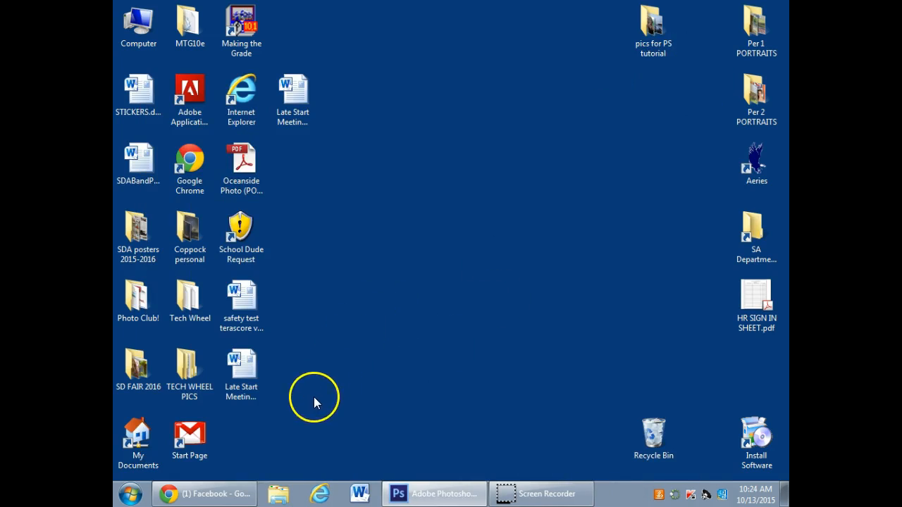